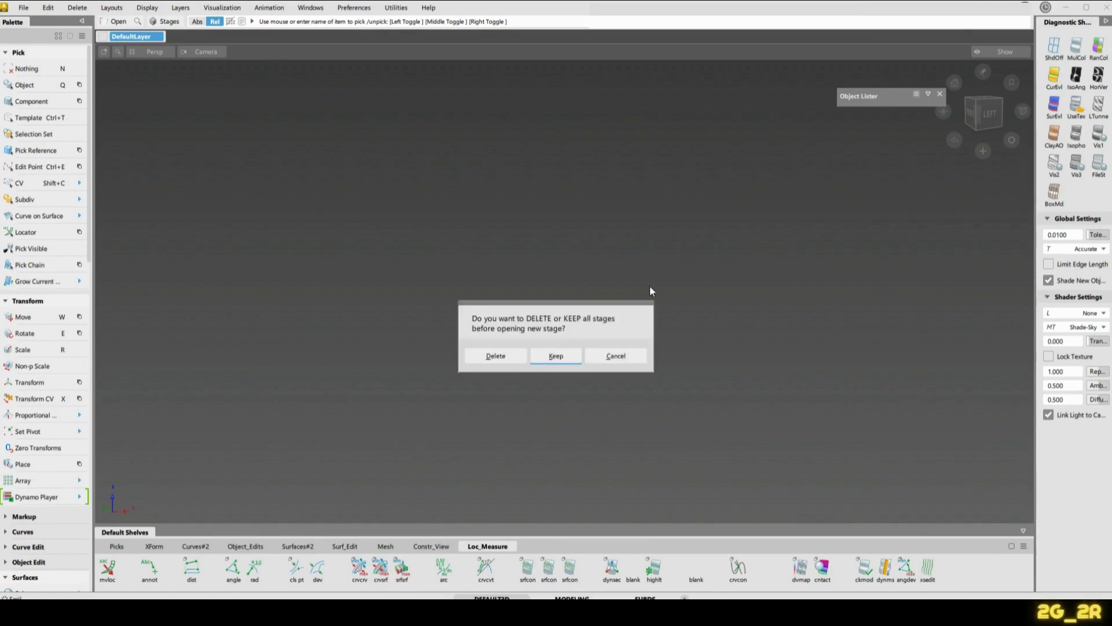
Delete all existing stages while opening the Ferrari Enzo stage and view the car from its front corner and side
{"action": "left_click", "coordinate": [494, 353]}
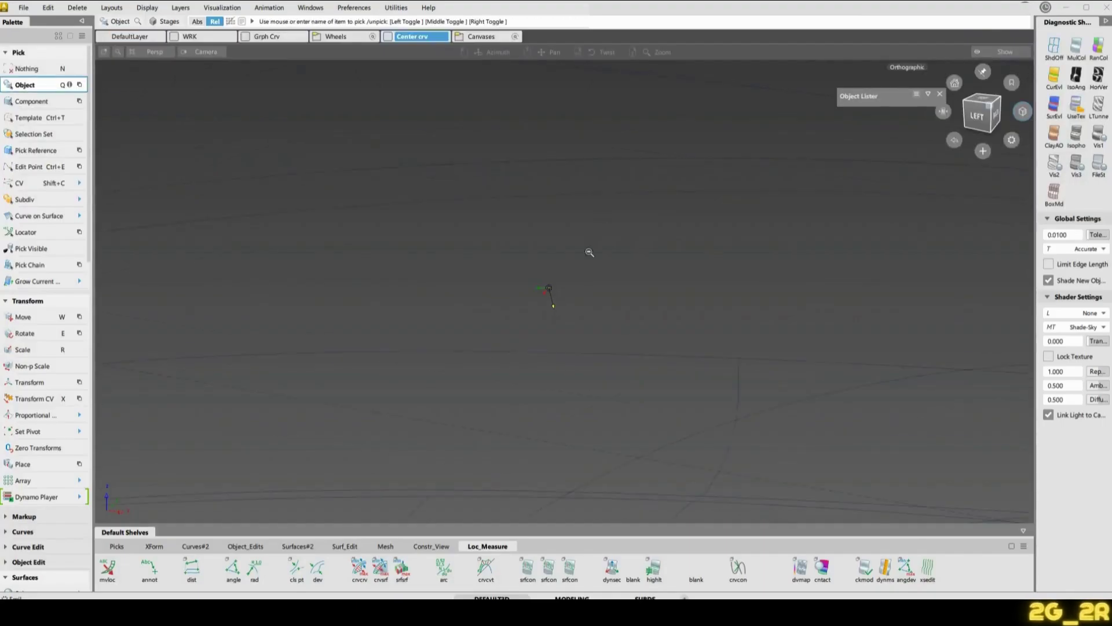
{"action": "left_click_drag", "start_coordinate": [608, 234], "coordinate": [774, 320], "text": "alt+shift"}
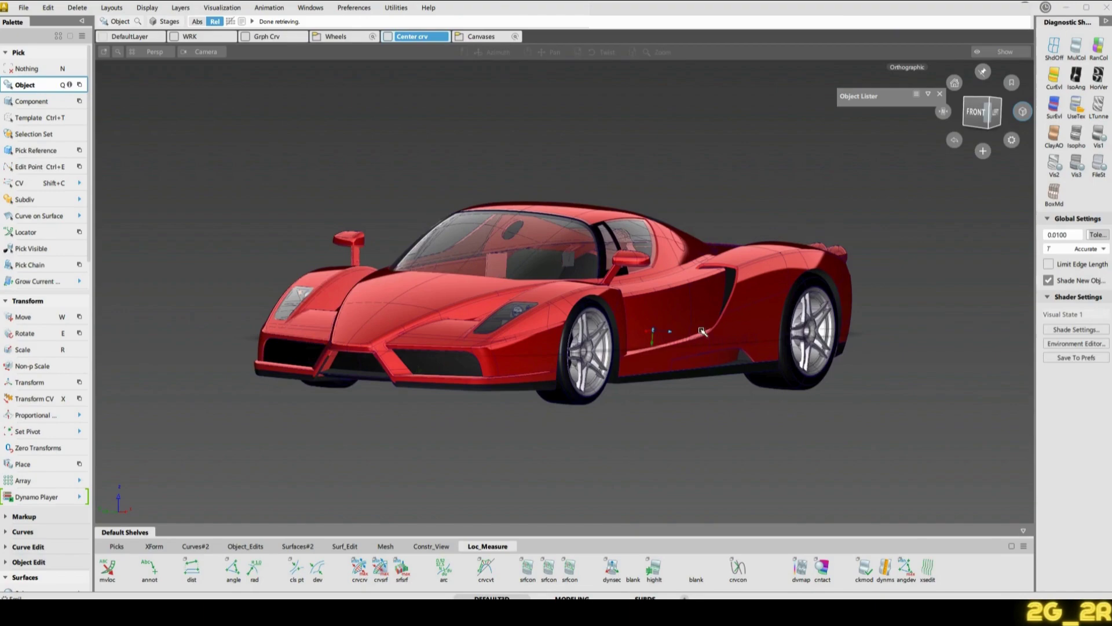
{"action": "mouse_move", "coordinate": [516, 342]}
{"action": "left_mouse_down", "text": "alt+shift"}
{"action": "mouse_move", "coordinate": [643, 347]}
{"action": "mouse_move", "coordinate": [600, 363]}
{"action": "mouse_move", "coordinate": [459, 369]}
{"action": "mouse_move", "coordinate": [610, 341]}
{"action": "mouse_move", "coordinate": [727, 360]}
{"action": "left_mouse_up", "text": "alt+shift"}
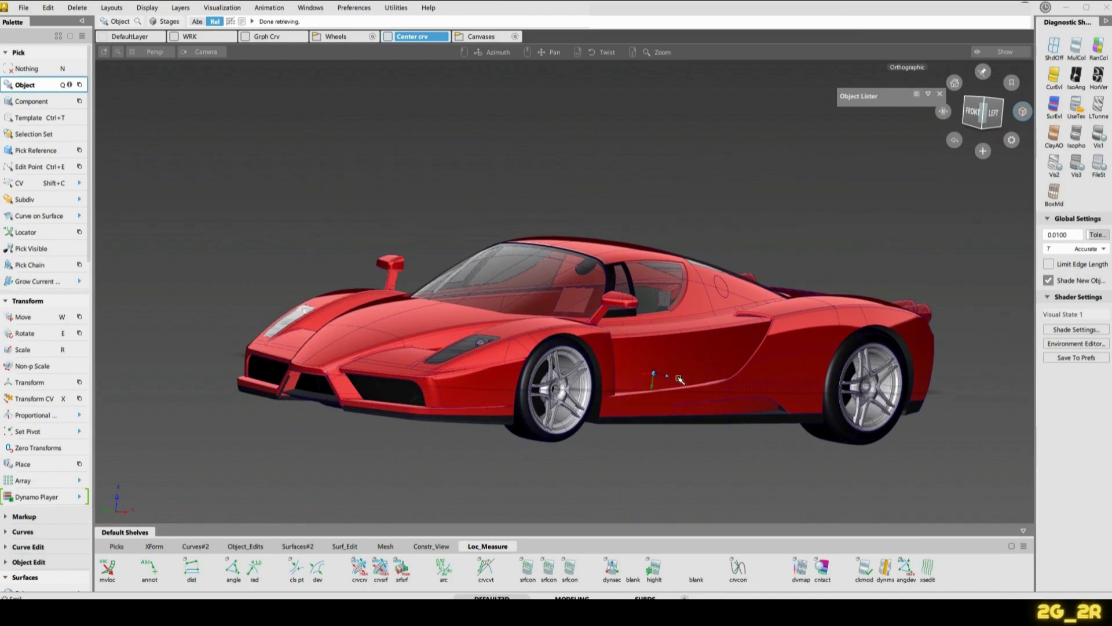
{"action": "left_click_drag", "start_coordinate": [619, 413], "coordinate": [648, 408], "text": "alt+shift"}
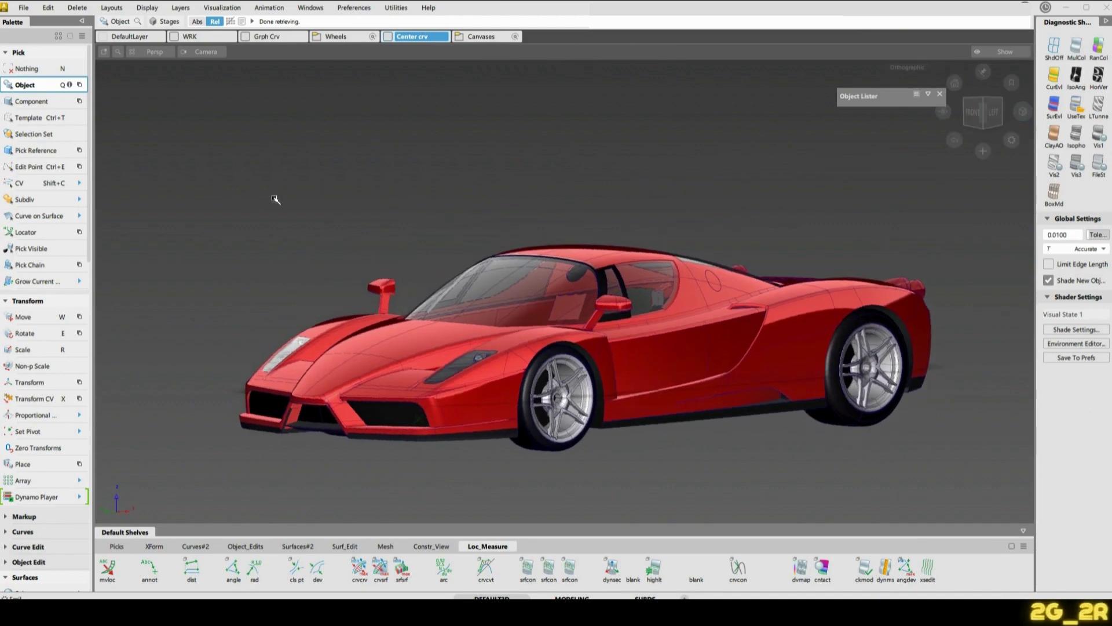
Pick the entire car and set its FBX export to include shaders, with Binary format and version FBX 2020
{"action": "left_click_drag", "start_coordinate": [293, 198], "coordinate": [253, 179], "text": "ctrl+shift"}
{"action": "left_click_drag", "start_coordinate": [181, 90], "coordinate": [1067, 501]}
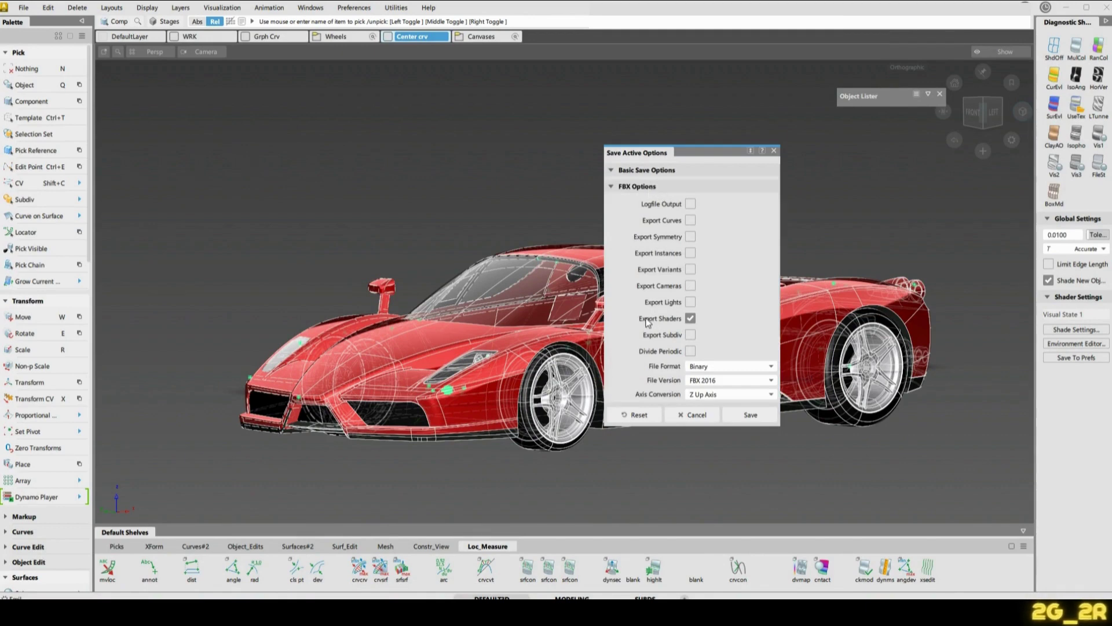
{"action": "left_click", "coordinate": [690, 318]}
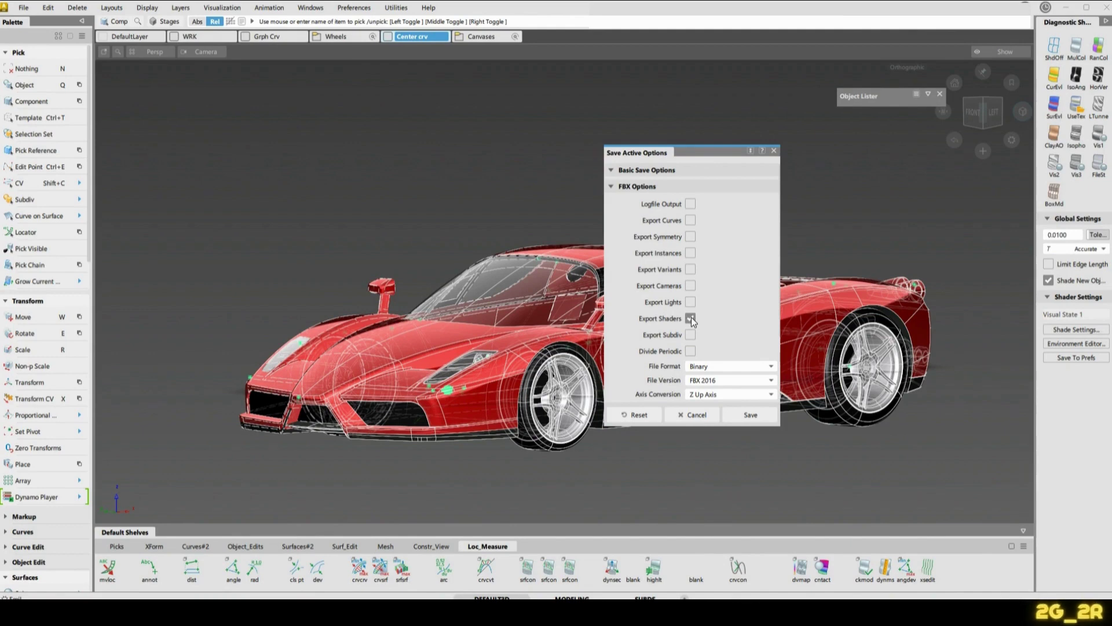
{"action": "scroll", "coordinate": [728, 316], "scroll_direction": "down", "scroll_amount": 2}
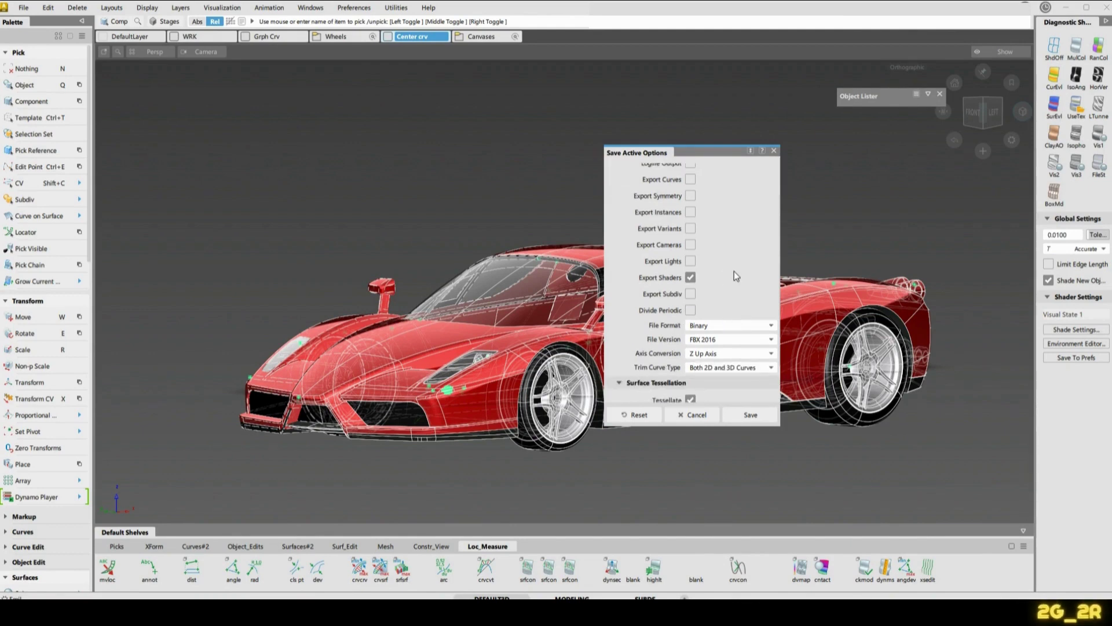
{"action": "left_click", "coordinate": [707, 328]}
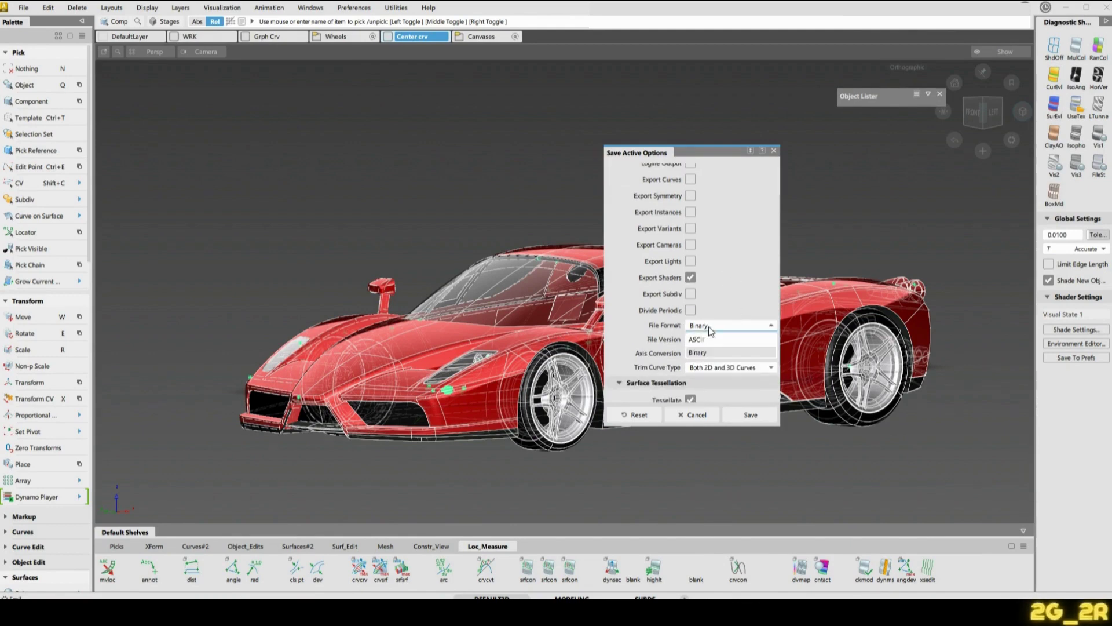
{"action": "left_click", "coordinate": [698, 353]}
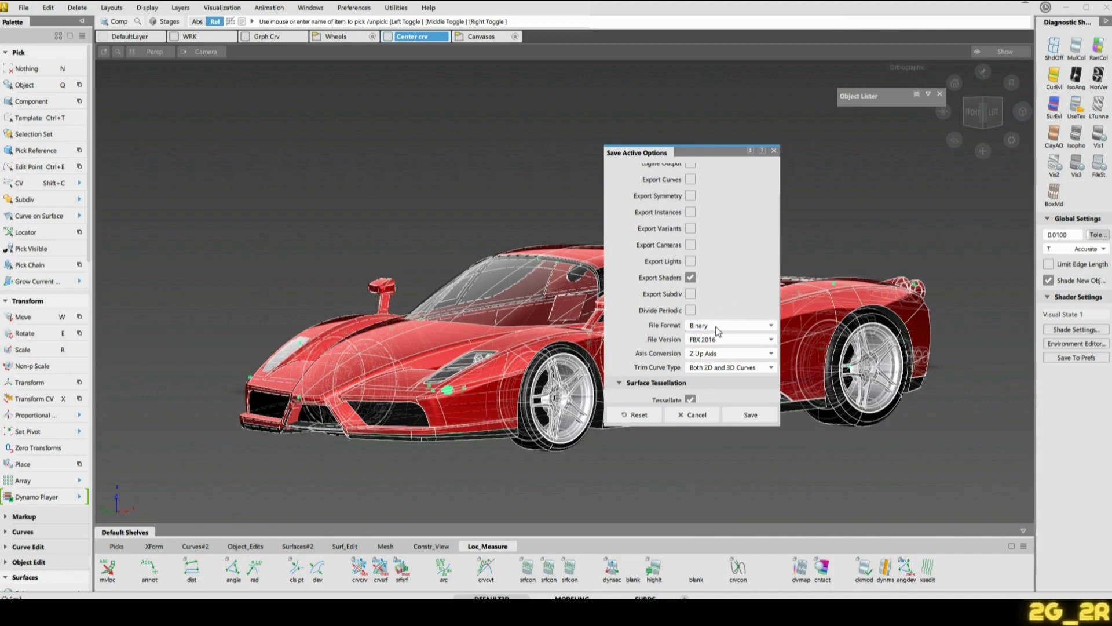
{"action": "left_click", "coordinate": [711, 342]}
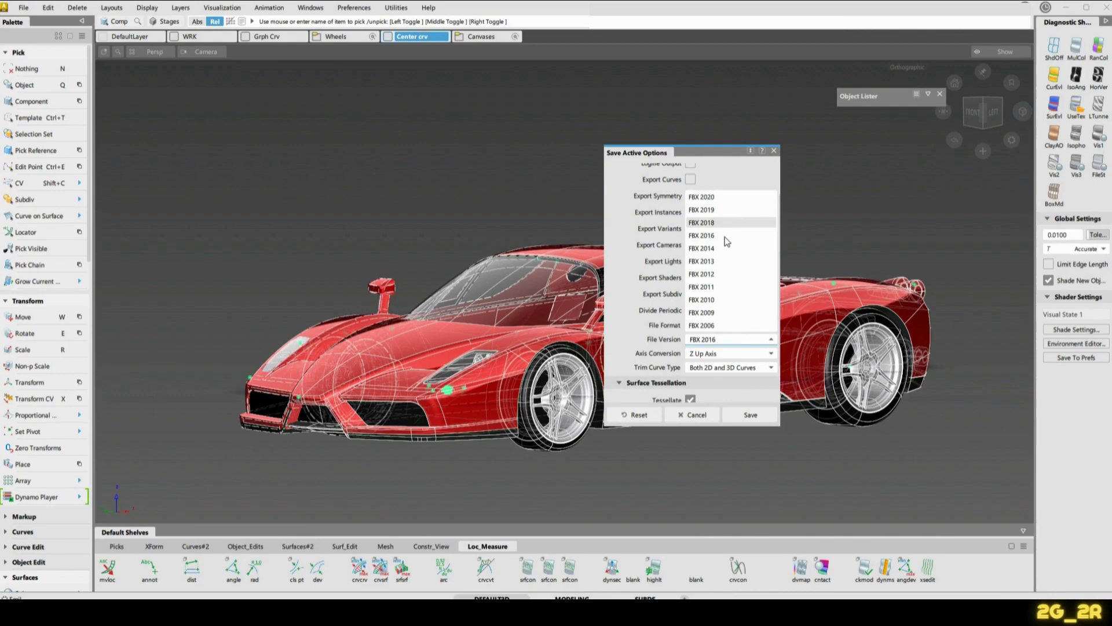
{"action": "left_click", "coordinate": [728, 197]}
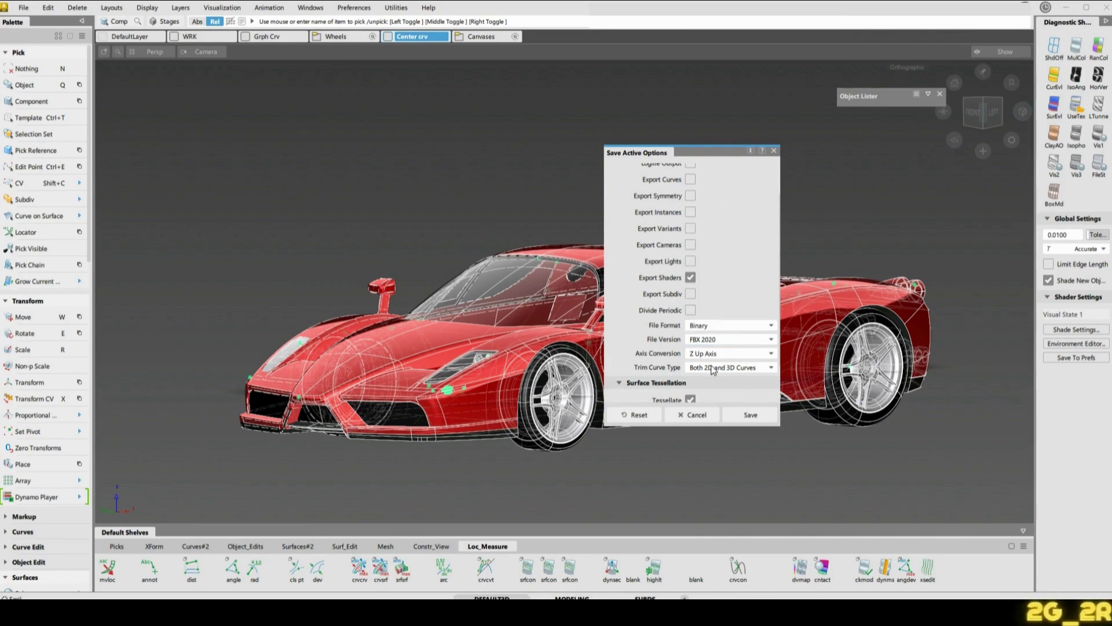
Keep surface tessellation enabled with the Accurate tessellator and save the picked geometry as FBX
{"action": "scroll", "coordinate": [743, 252], "scroll_direction": "down", "scroll_amount": 2}
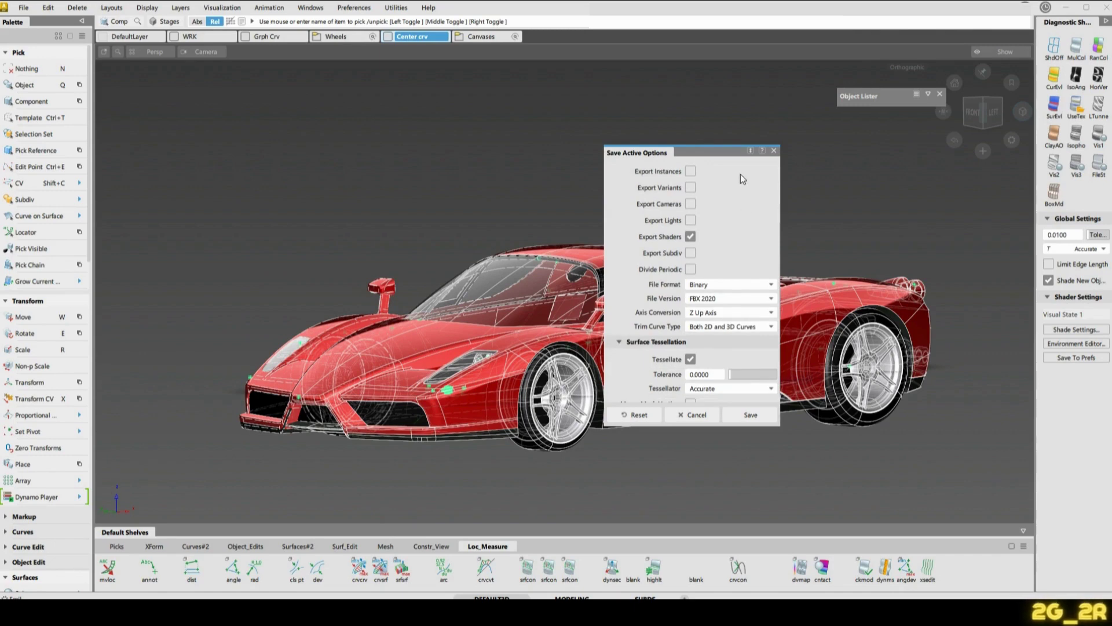
{"action": "scroll", "coordinate": [741, 174], "scroll_direction": "down", "scroll_amount": 1}
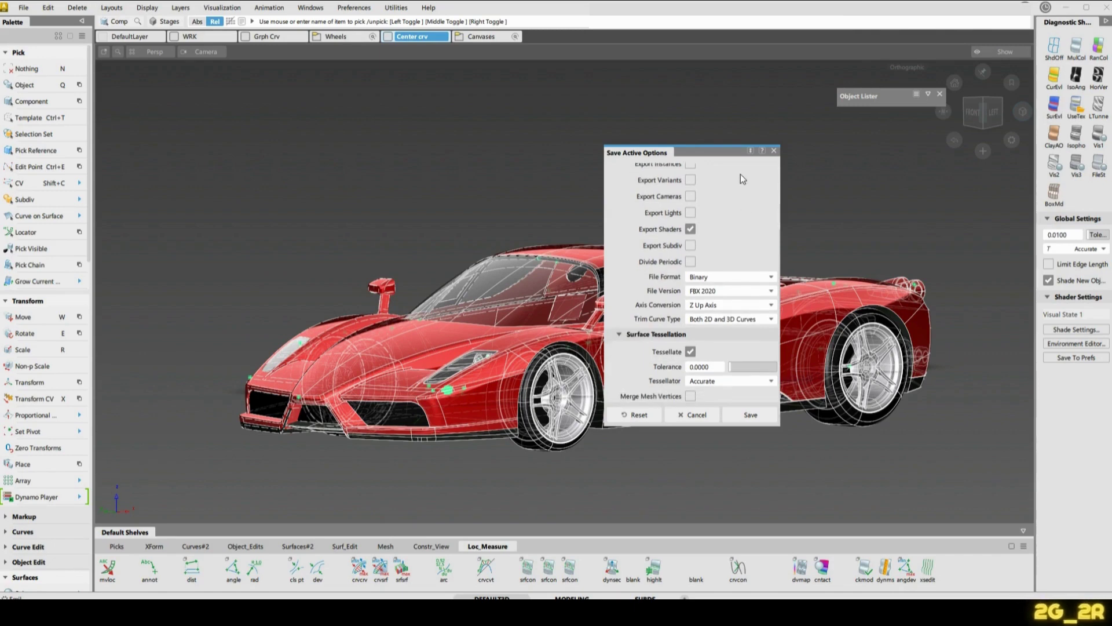
{"action": "left_click", "coordinate": [690, 352]}
{"action": "left_click", "coordinate": [691, 379]}
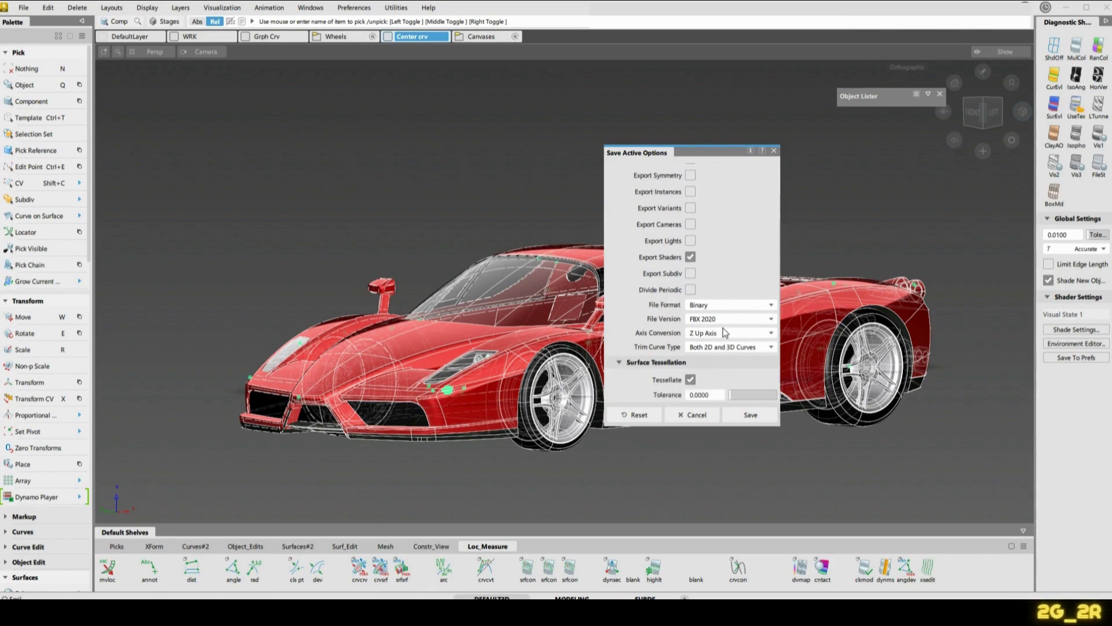
{"action": "scroll", "coordinate": [728, 330], "scroll_direction": "down", "scroll_amount": 2}
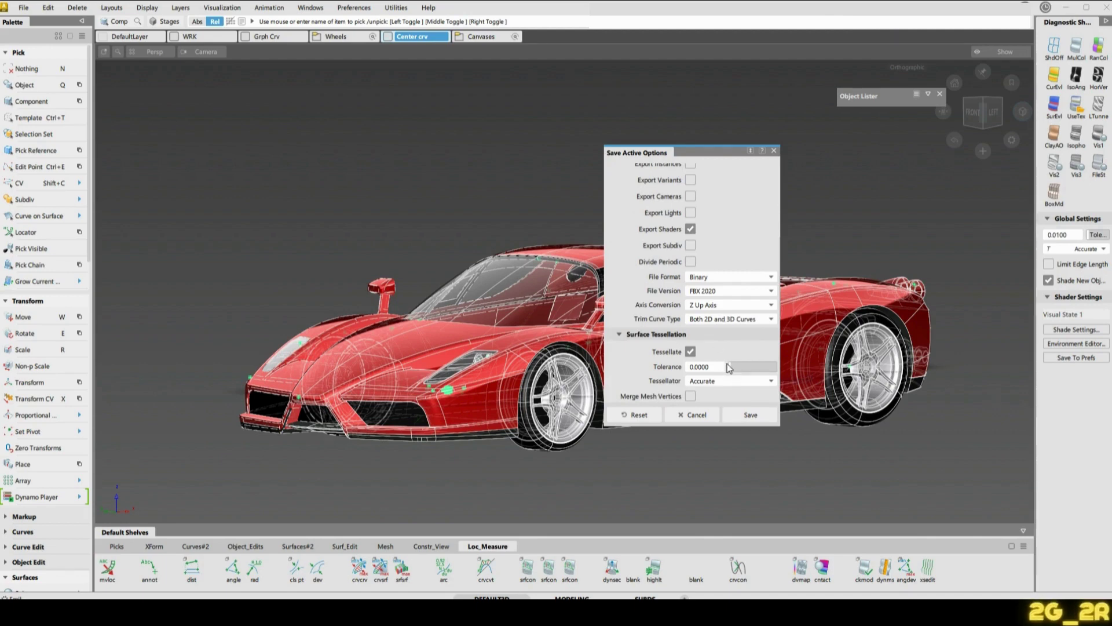
{"action": "left_click", "coordinate": [709, 382]}
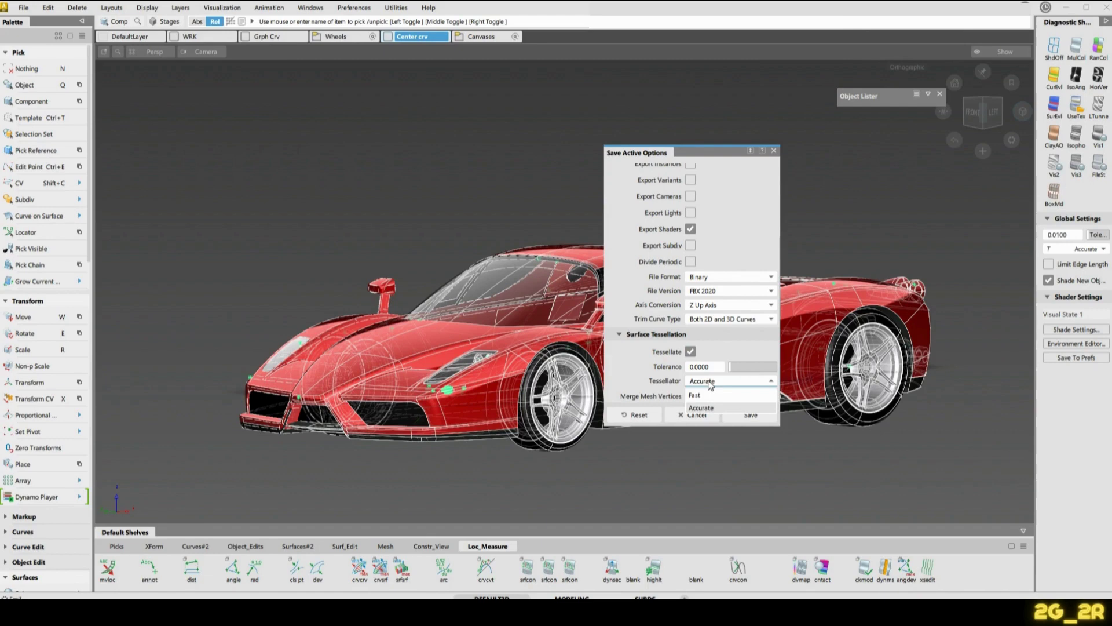
{"action": "left_click", "coordinate": [704, 407]}
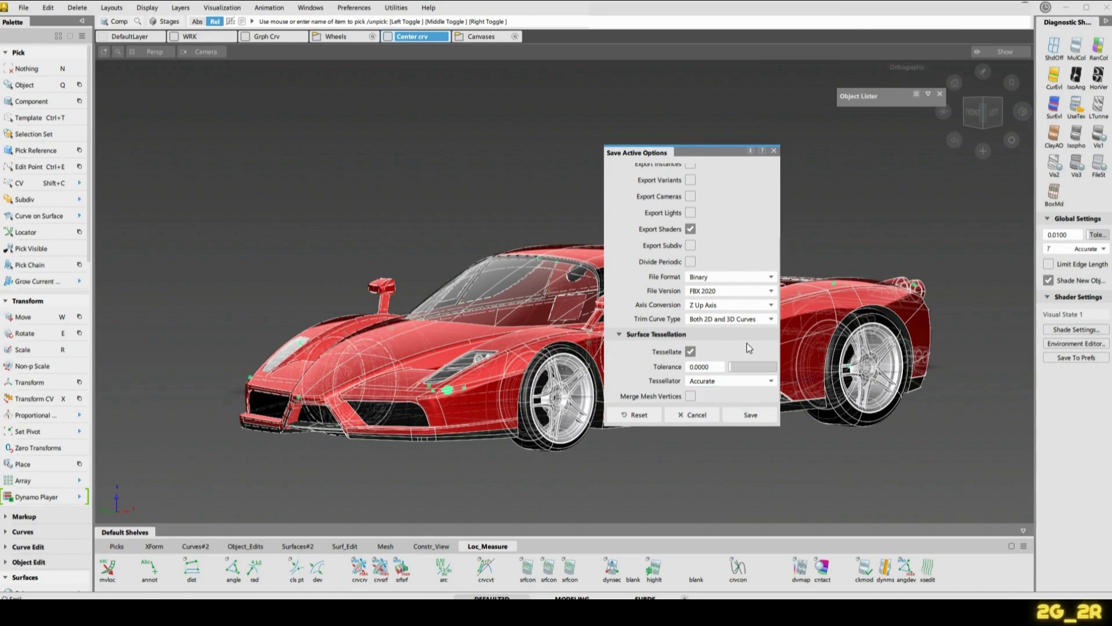
{"action": "left_click", "coordinate": [760, 418]}
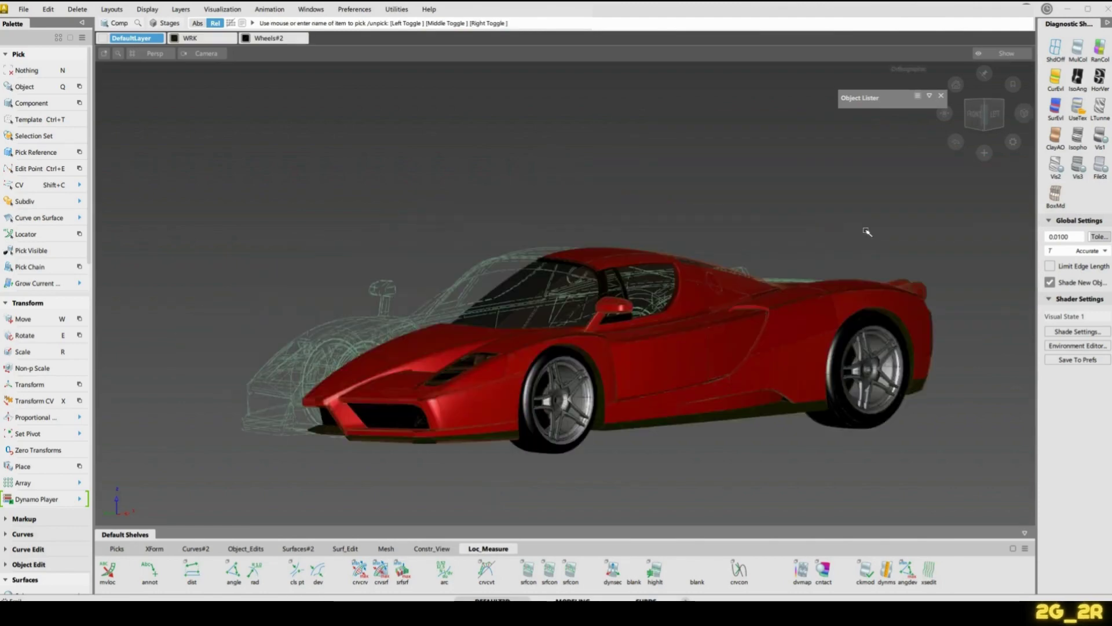
Hide the wireframe and examine the shaded FBX car around its front headlight, wheels and rear fender
{"action": "left_click", "coordinate": [505, 386], "text": "alt+shift"}
{"action": "mouse_move", "coordinate": [672, 301]}
{"action": "left_mouse_down", "text": "alt+shift"}
{"action": "mouse_move", "coordinate": [650, 393]}
{"action": "mouse_move", "coordinate": [510, 368]}
{"action": "mouse_move", "coordinate": [645, 263]}
{"action": "mouse_move", "coordinate": [511, 323]}
{"action": "mouse_move", "coordinate": [511, 359]}
{"action": "left_mouse_up", "text": "alt+shift"}
{"action": "middle_click_drag", "start_coordinate": [721, 341], "coordinate": [435, 453], "text": "alt+shift"}
{"action": "key", "text": "alt+m"}
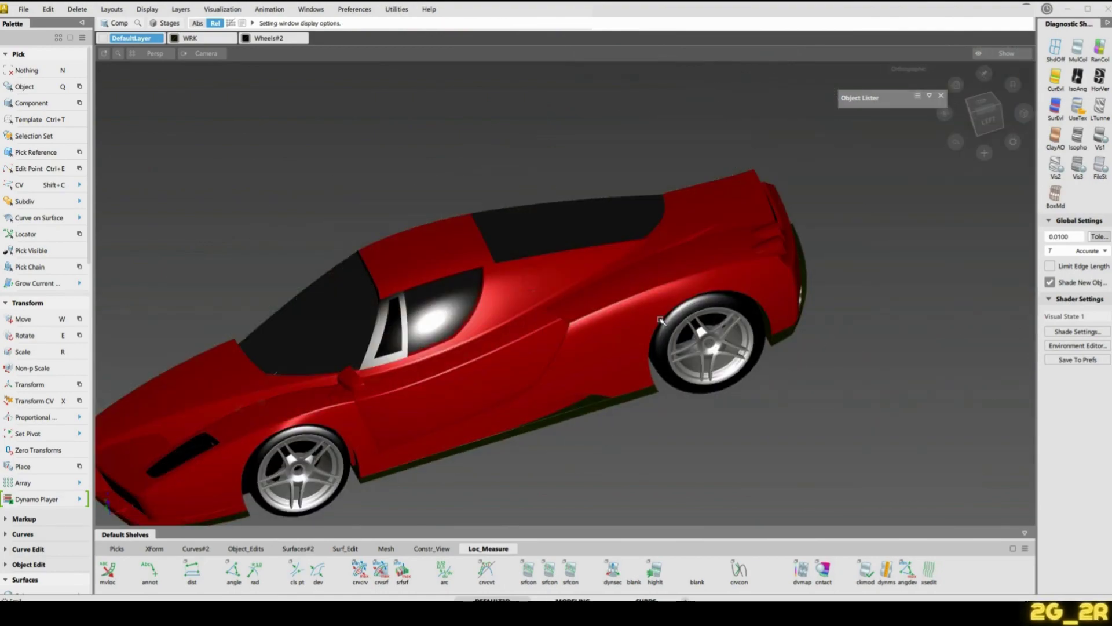
{"action": "right_click_drag", "start_coordinate": [481, 352], "coordinate": [570, 330], "text": "alt+shift"}
{"action": "mouse_move", "coordinate": [570, 331]}
{"action": "left_mouse_down", "text": "alt+shift"}
{"action": "mouse_move", "coordinate": [650, 309]}
{"action": "mouse_move", "coordinate": [569, 411]}
{"action": "left_mouse_up", "text": "alt+shift"}
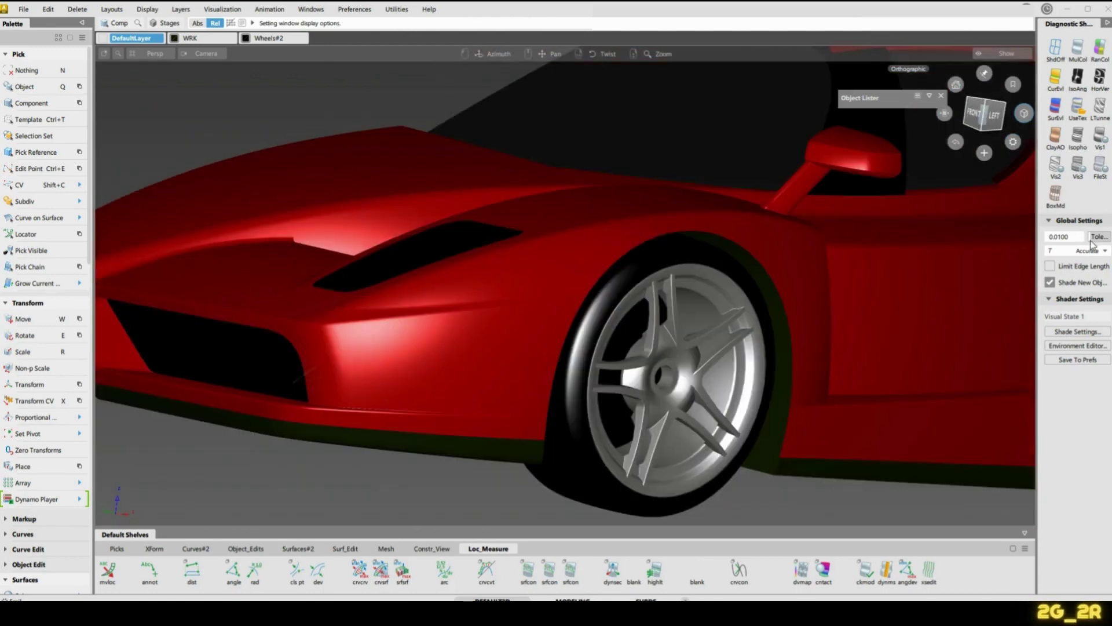
{"action": "left_click_drag", "start_coordinate": [389, 283], "coordinate": [637, 371], "text": "alt+shift"}
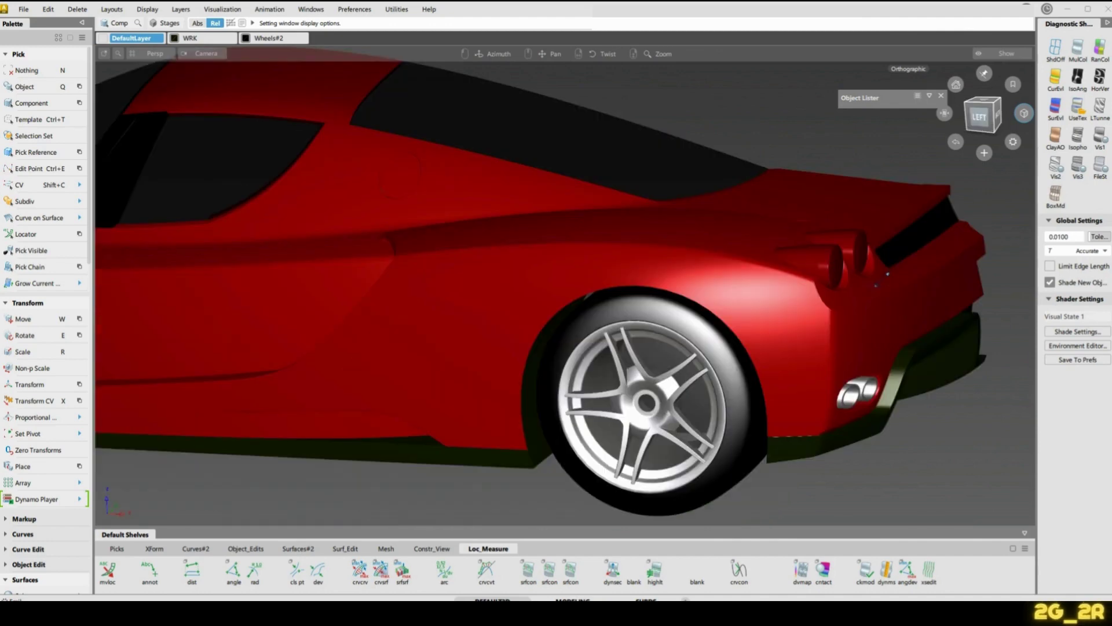
Apply the Shade-Sky diagnostic shading and examine the mesh surfaces on the rear fender, side intake and front
{"action": "left_click", "coordinate": [1081, 105]}
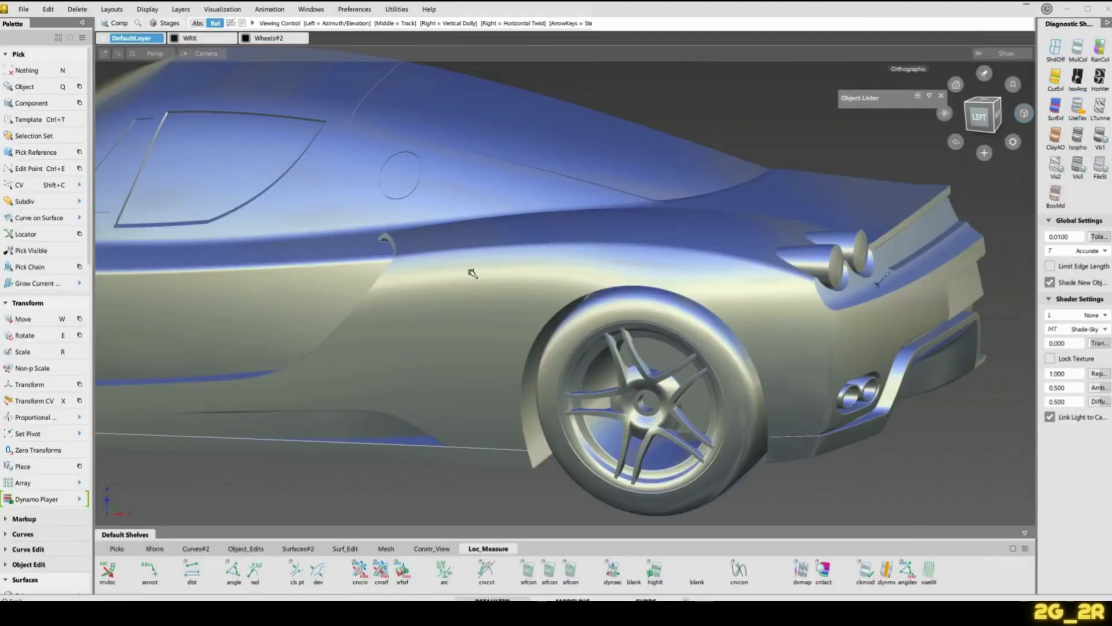
{"action": "left_click_drag", "start_coordinate": [472, 273], "coordinate": [574, 310], "text": "alt+shift"}
{"action": "left_click_drag", "start_coordinate": [529, 253], "coordinate": [546, 283], "text": "alt+shift"}
{"action": "right_click_drag", "start_coordinate": [541, 304], "coordinate": [582, 283], "text": "alt+shift"}
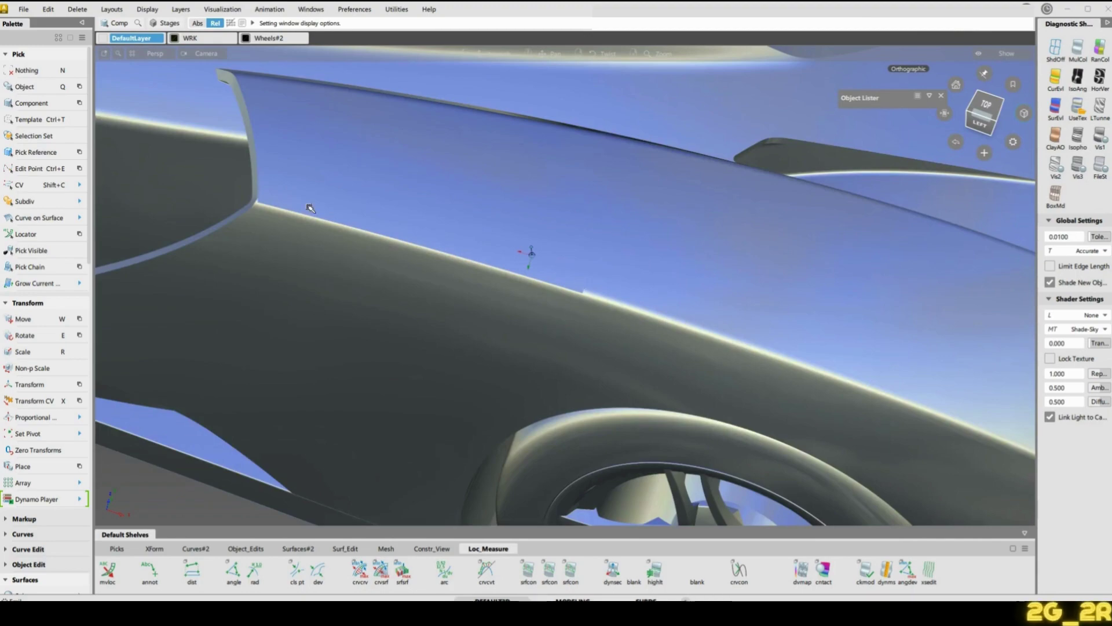
{"action": "left_click_drag", "start_coordinate": [484, 192], "coordinate": [594, 321], "text": "alt+shift"}
{"action": "middle_click_drag", "start_coordinate": [593, 320], "coordinate": [663, 288], "text": "alt+shift"}
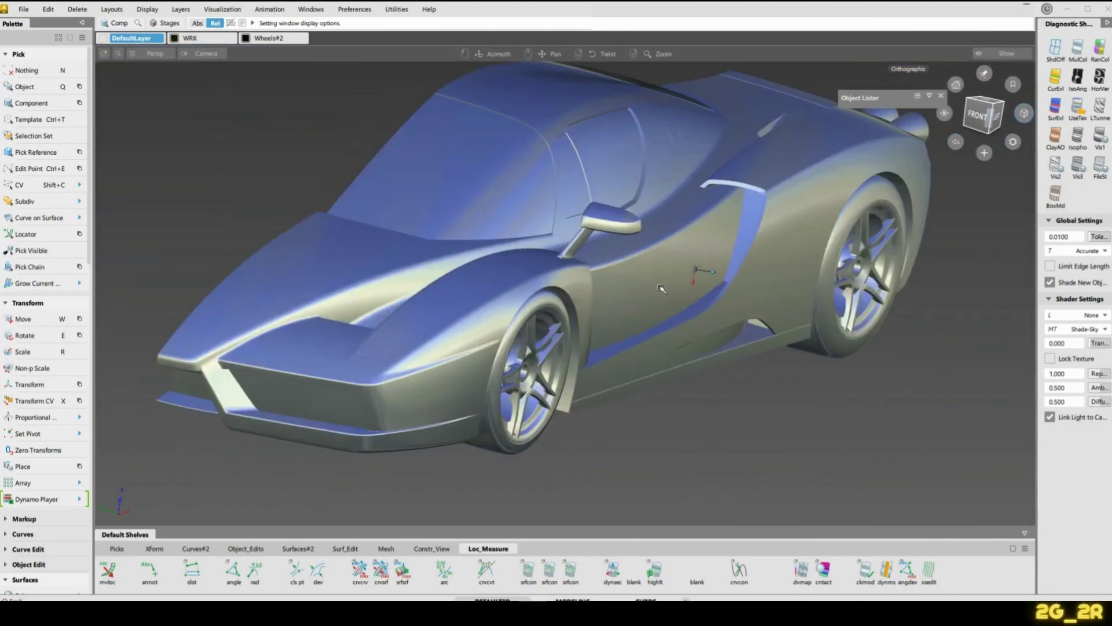
{"action": "left_click_drag", "start_coordinate": [663, 288], "coordinate": [650, 307], "text": "alt+shift"}
Delete the test1fbx stage in the Stage Editor
{"action": "left_click", "coordinate": [165, 23]}
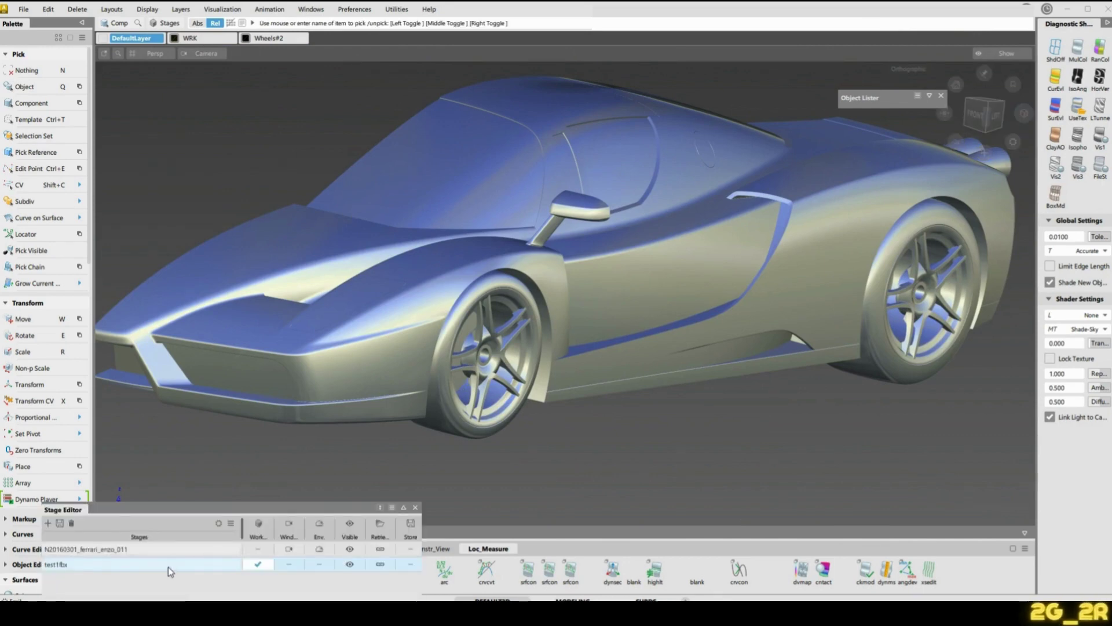
{"action": "right_click", "coordinate": [167, 567]}
{"action": "left_click", "coordinate": [214, 595]}
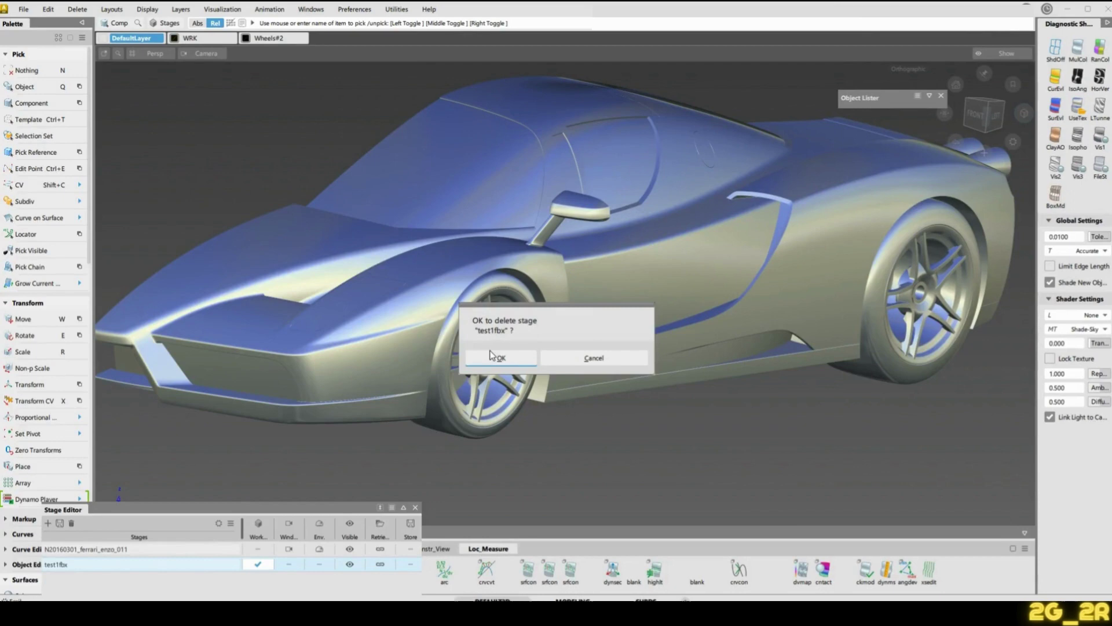
{"action": "left_click", "coordinate": [502, 358]}
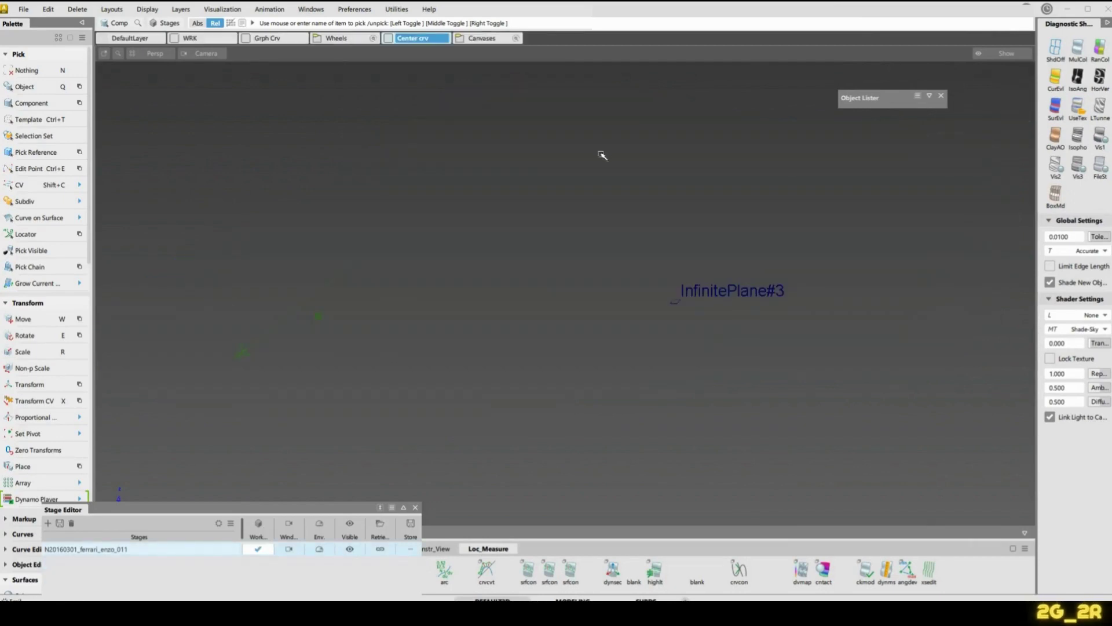
Show the wireframe of the Ferrari Enzo stage and pick all of the car's geometry
{"action": "key", "text": "alt+m"}
{"action": "right_click_drag", "start_coordinate": [580, 276], "coordinate": [707, 271], "text": "alt+shift"}
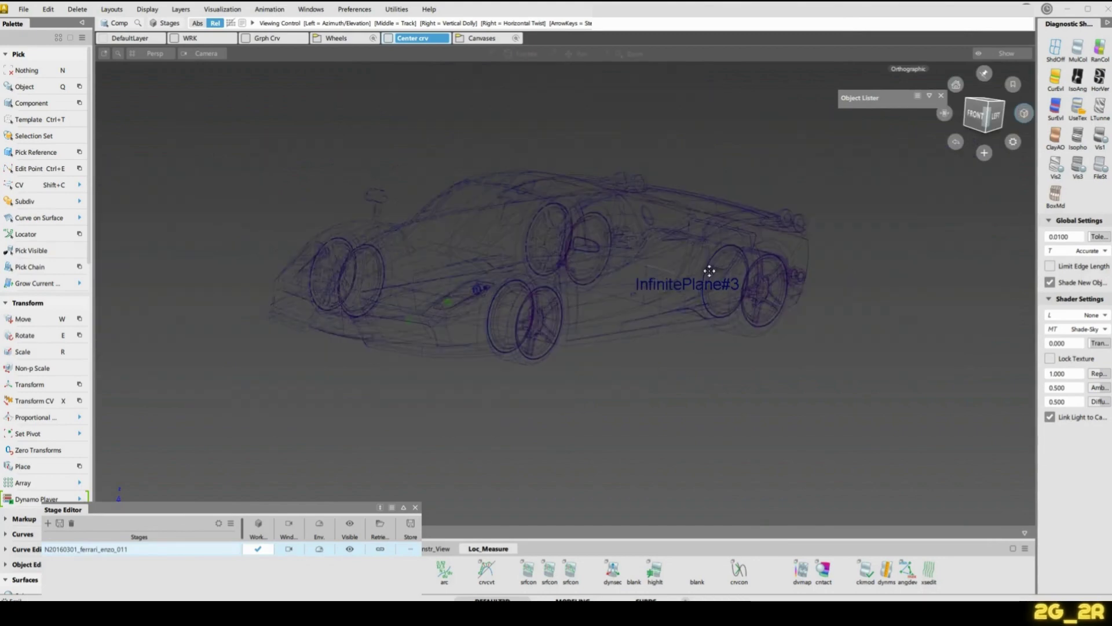
{"action": "middle_click_drag", "start_coordinate": [707, 271], "coordinate": [802, 271], "text": "alt+shift"}
{"action": "middle_click_drag", "start_coordinate": [496, 179], "coordinate": [387, 179], "text": "alt+shift"}
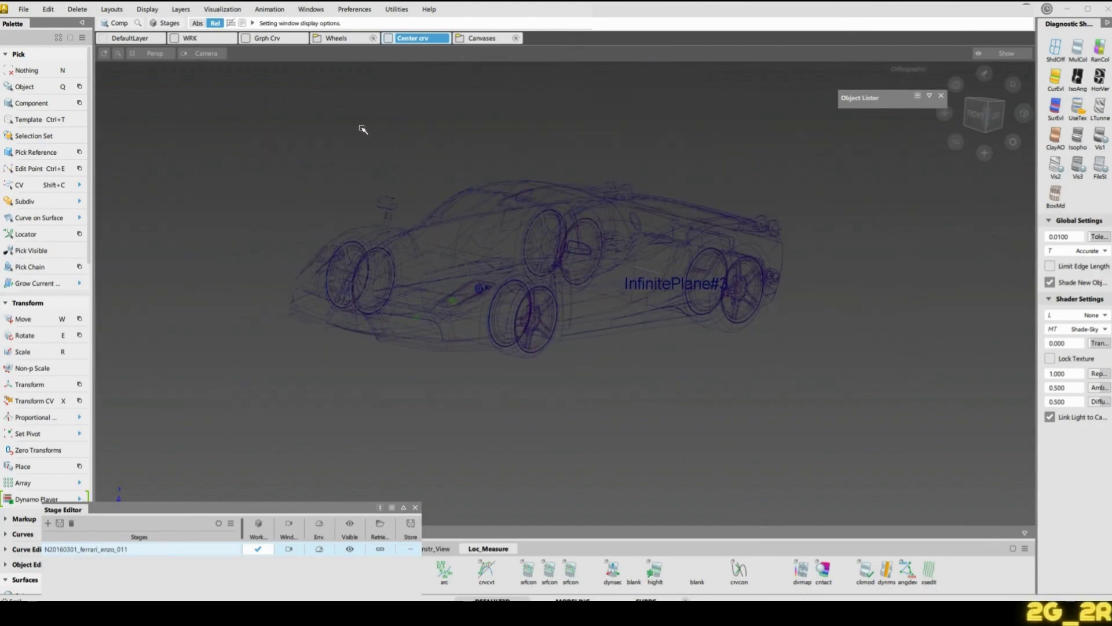
{"action": "left_click_drag", "start_coordinate": [202, 109], "coordinate": [880, 410]}
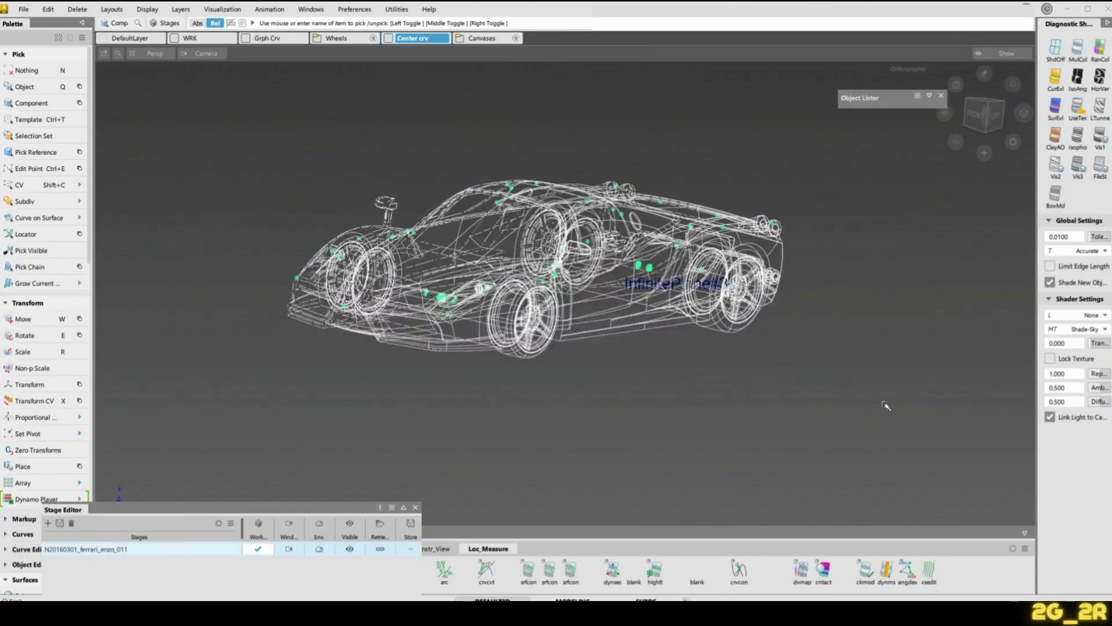
Open the export options for the picked geometry and set the FBX surface tessellator to Fast
{"action": "left_click", "coordinate": [24, 9]}
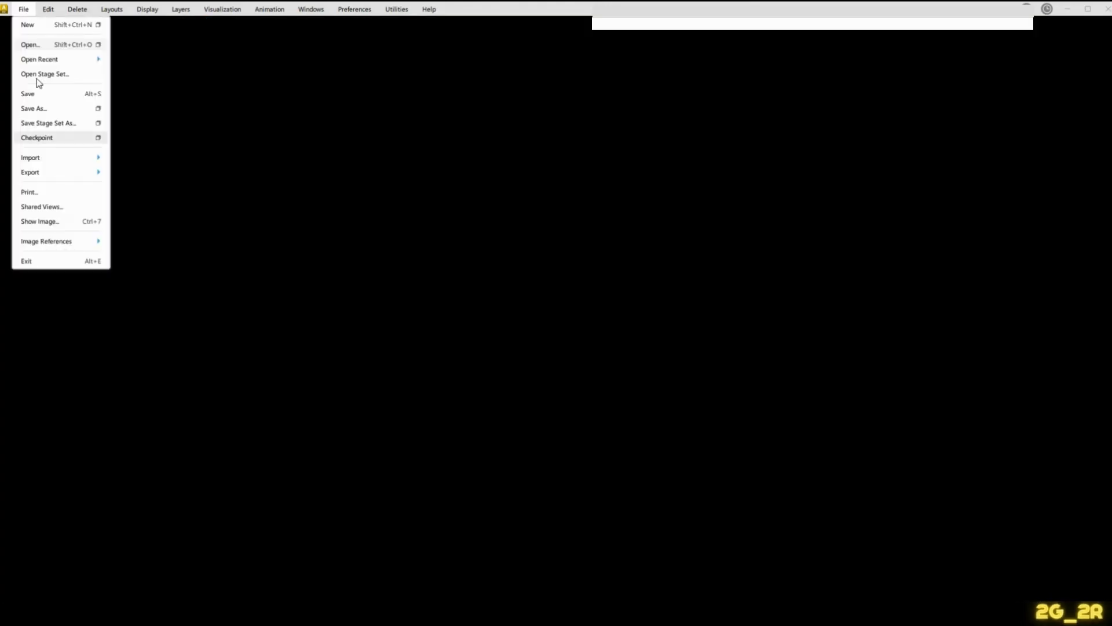
{"action": "mouse_move", "coordinate": [82, 173]}
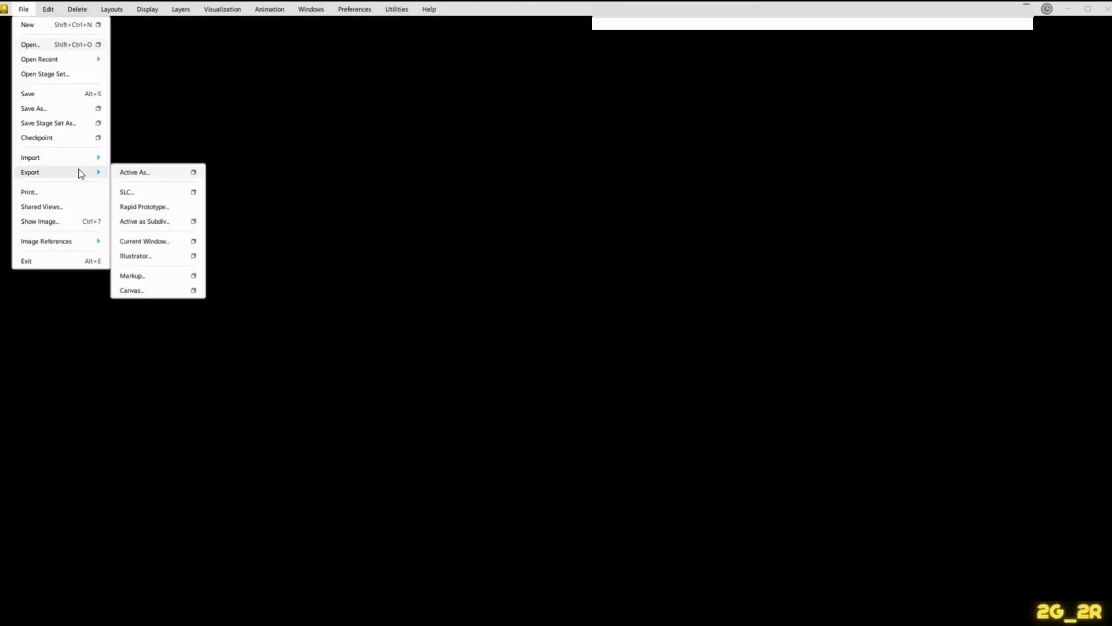
{"action": "left_click", "coordinate": [194, 172]}
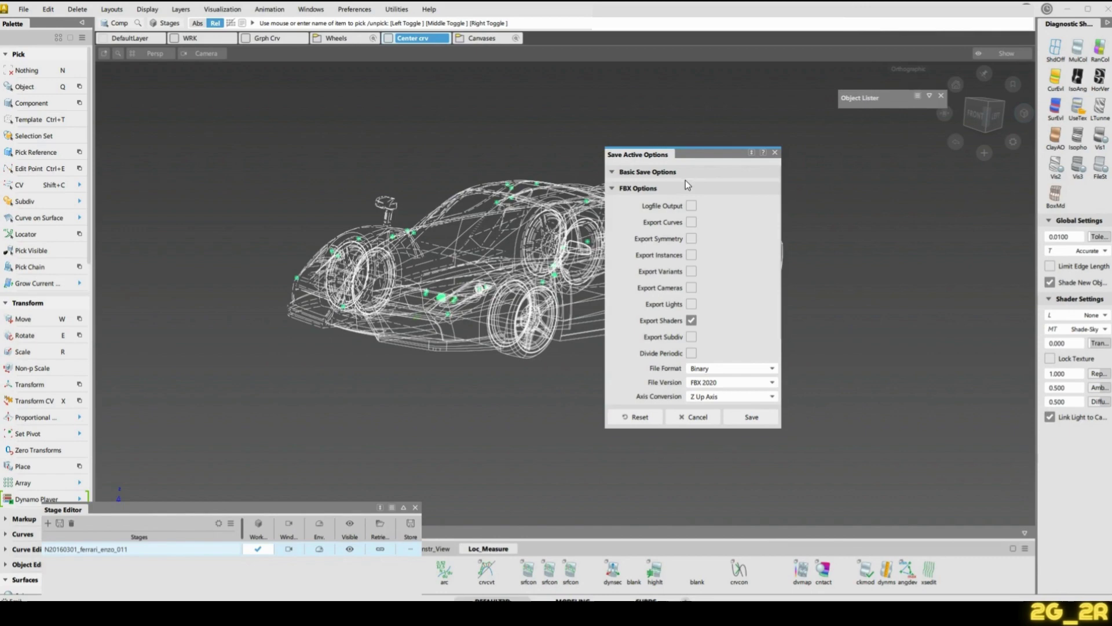
{"action": "scroll", "coordinate": [726, 316], "scroll_direction": "down", "scroll_amount": 4}
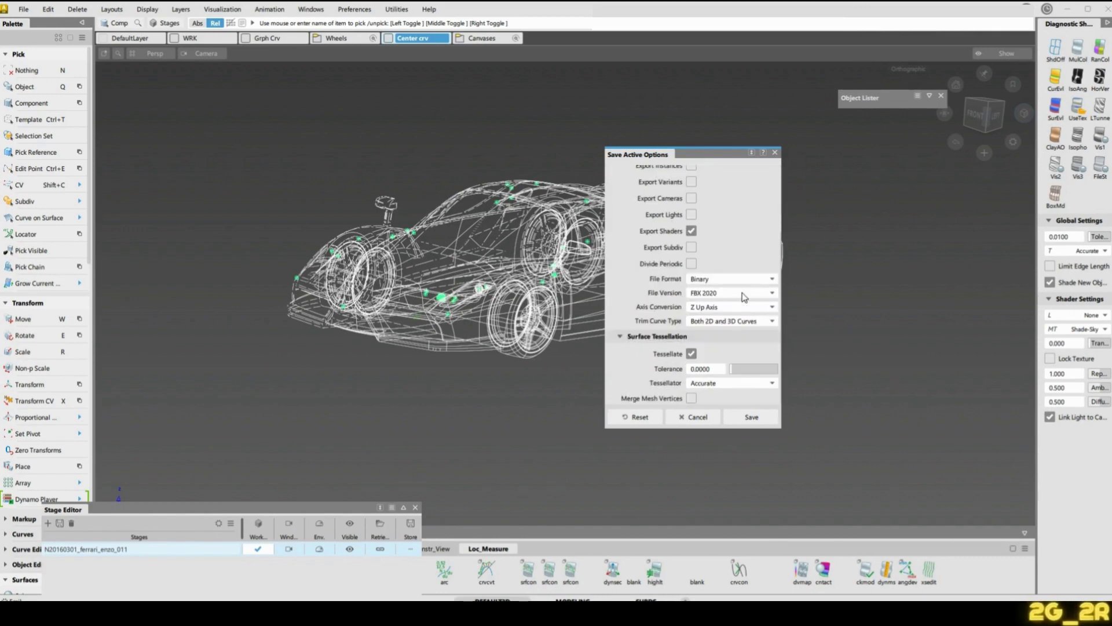
{"action": "left_click", "coordinate": [729, 383]}
{"action": "left_click", "coordinate": [718, 398]}
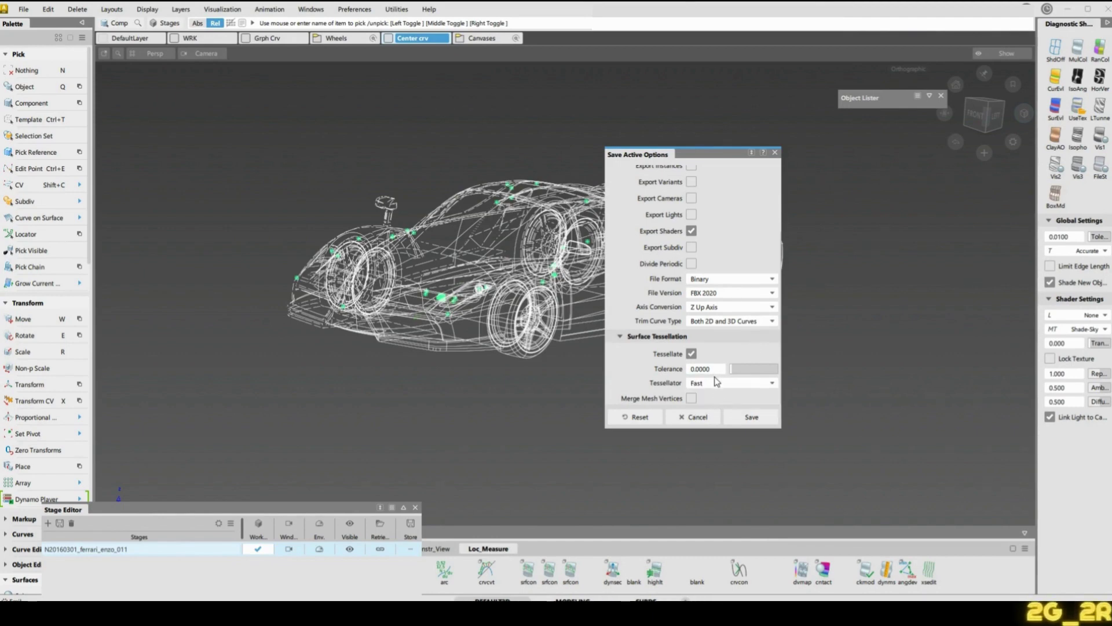
Set the surface tessellation tolerance to 0.5 and save the picked geometry as the FBX file test2fbx
{"action": "left_click", "coordinate": [714, 372]}
{"action": "left_click", "coordinate": [713, 370]}
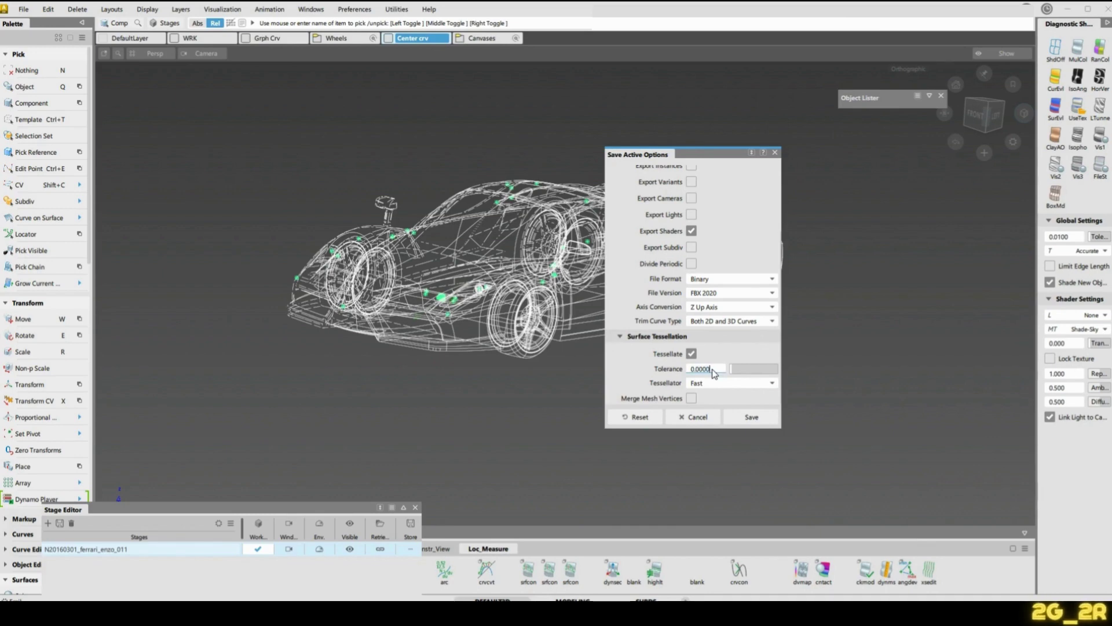
{"action": "key", "text": "BackSpace"}
{"action": "key", "text": "BackSpace"}
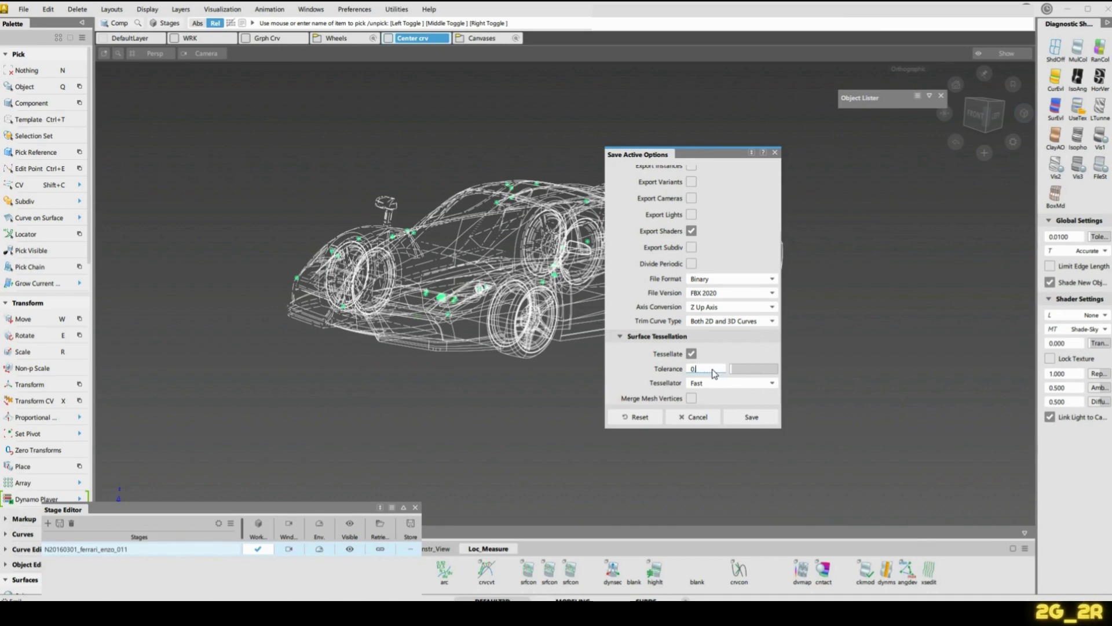
{"action": "type", "text": "5"}
{"action": "left_click", "coordinate": [753, 415]}
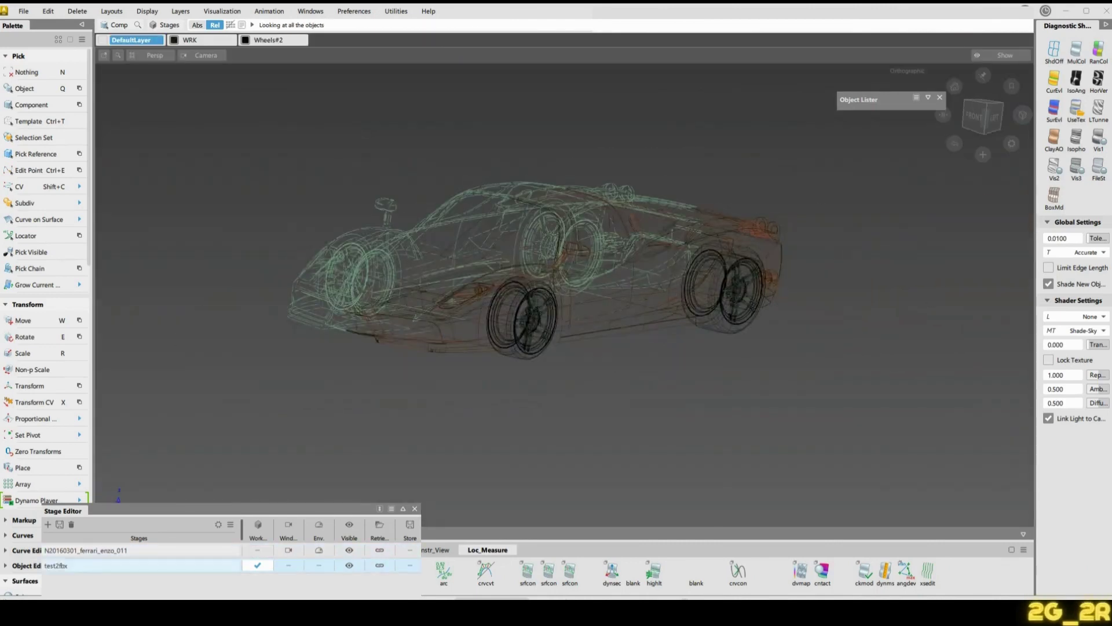
Apply the Vis1 diagnostic shading to the test2fbx stage and examine the car's front, side and wheels
{"action": "left_click", "coordinate": [1098, 139]}
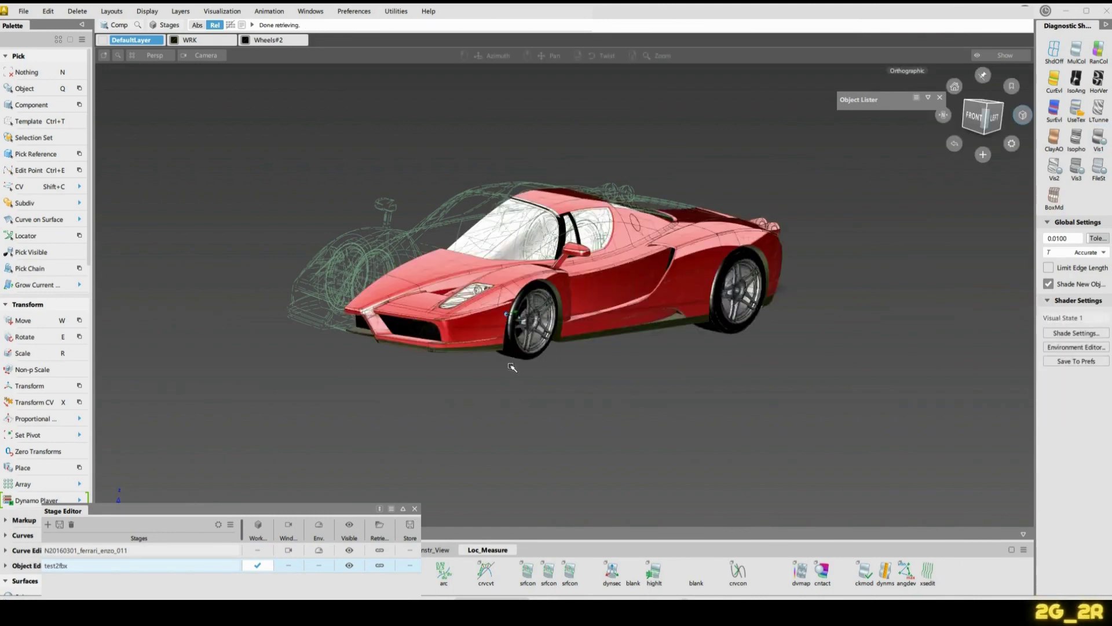
{"action": "scroll", "coordinate": [511, 362], "scroll_direction": "up", "scroll_amount": 2}
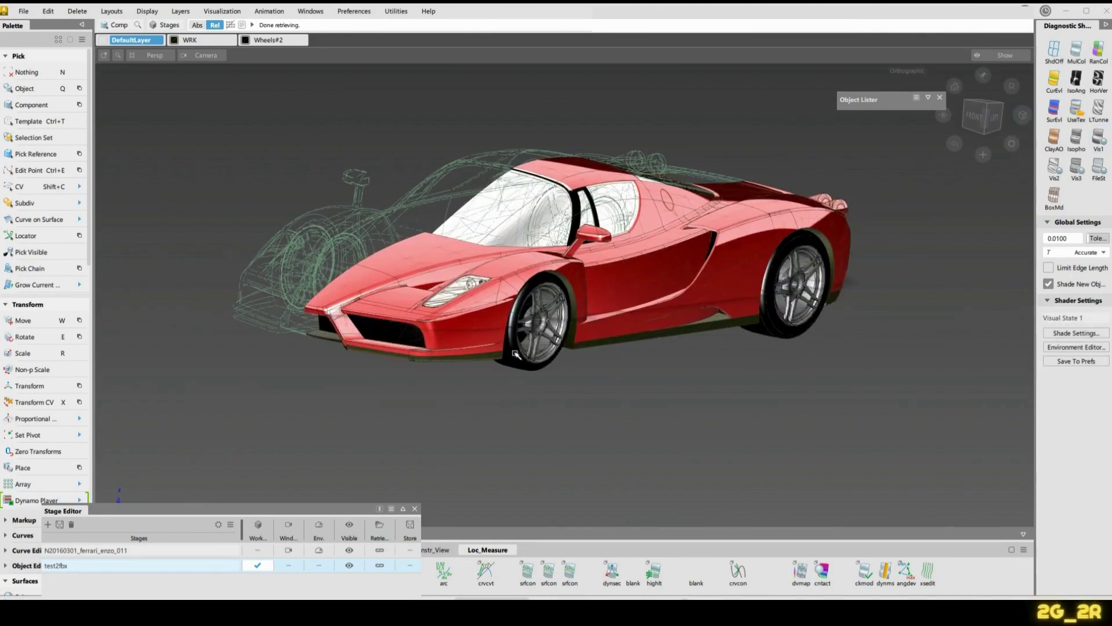
{"action": "scroll", "coordinate": [410, 400], "scroll_direction": "up", "scroll_amount": 4}
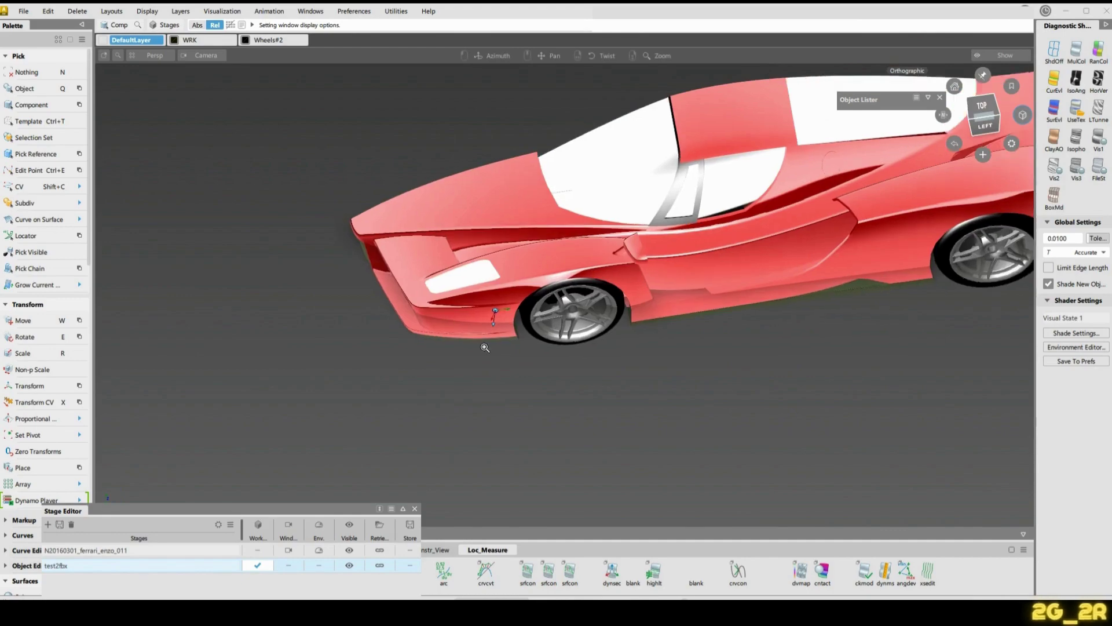
{"action": "right_click_drag", "start_coordinate": [485, 347], "coordinate": [461, 378], "text": "alt+shift"}
{"action": "left_click_drag", "start_coordinate": [462, 377], "coordinate": [823, 355], "text": "alt+shift"}
{"action": "right_click_drag", "start_coordinate": [822, 355], "coordinate": [704, 391], "text": "alt+shift"}
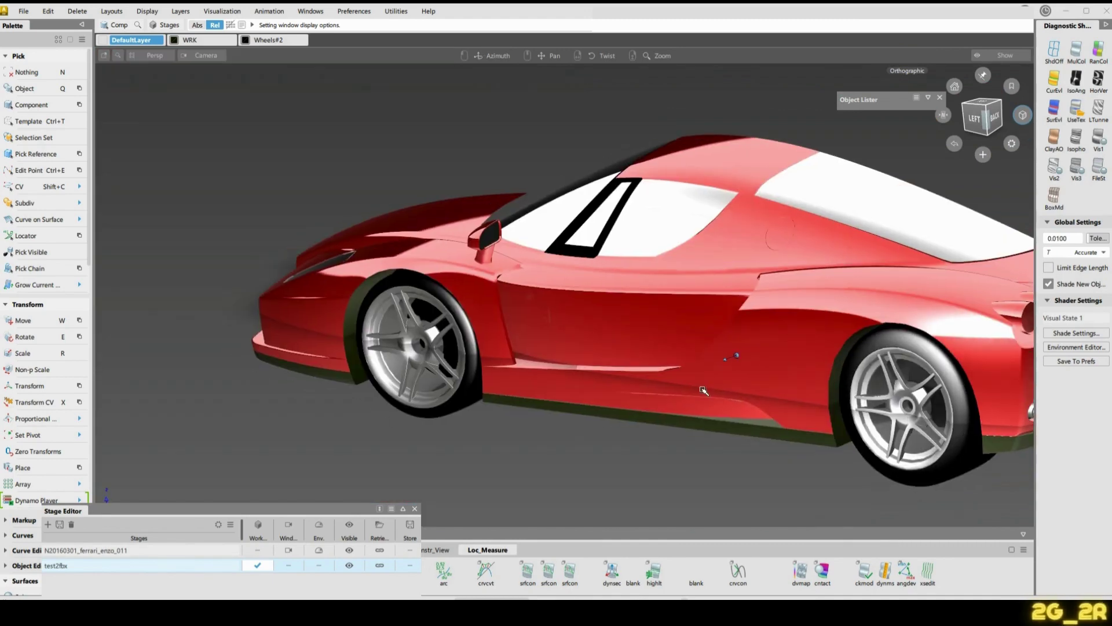
{"action": "left_click_drag", "start_coordinate": [704, 391], "coordinate": [782, 388], "text": "alt+shift"}
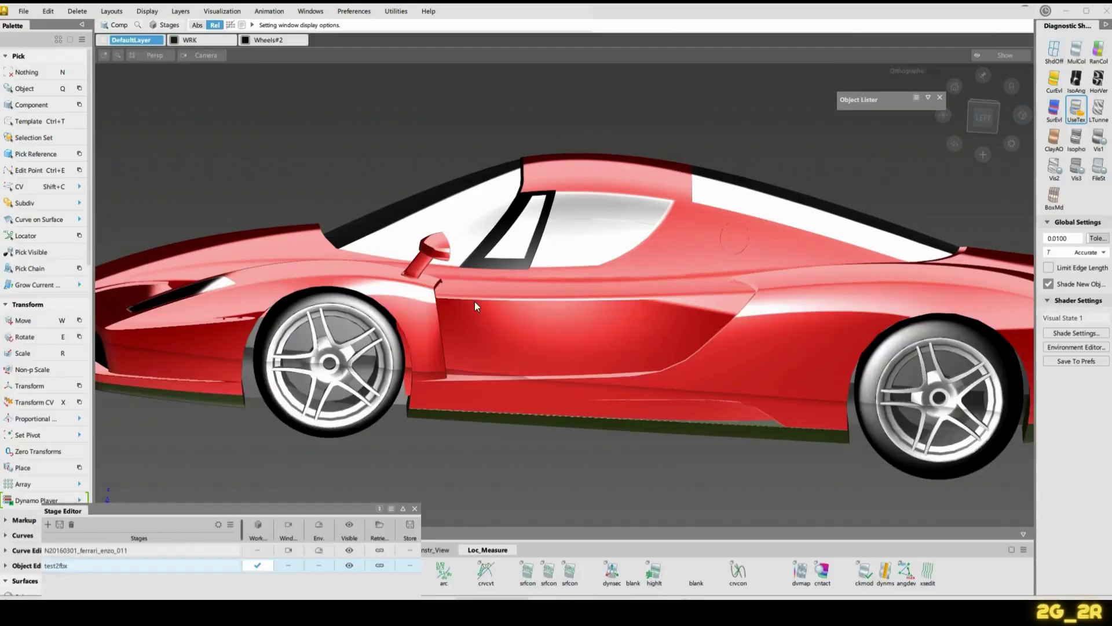
Apply the Shade-Sky diagnostic shading and examine the test2fbx mesh on the roof, door, front fender and front wheel
{"action": "left_click_drag", "start_coordinate": [474, 301], "coordinate": [374, 353], "text": "alt+shift"}
{"action": "left_click_drag", "start_coordinate": [716, 280], "coordinate": [710, 298], "text": "alt+shift"}
{"action": "left_click_drag", "start_coordinate": [680, 212], "coordinate": [675, 262], "text": "alt+shift"}
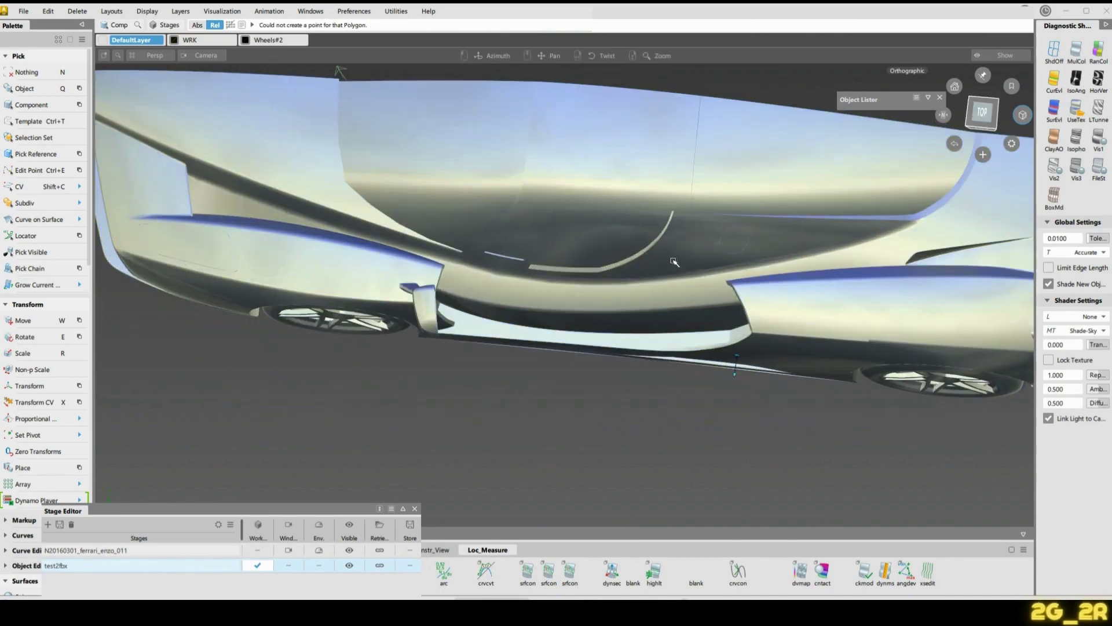
{"action": "mouse_move", "coordinate": [222, 185]}
{"action": "left_mouse_down", "text": "alt+shift"}
{"action": "mouse_move", "coordinate": [249, 205]}
{"action": "mouse_move", "coordinate": [225, 181]}
{"action": "left_mouse_up", "text": "alt+shift"}
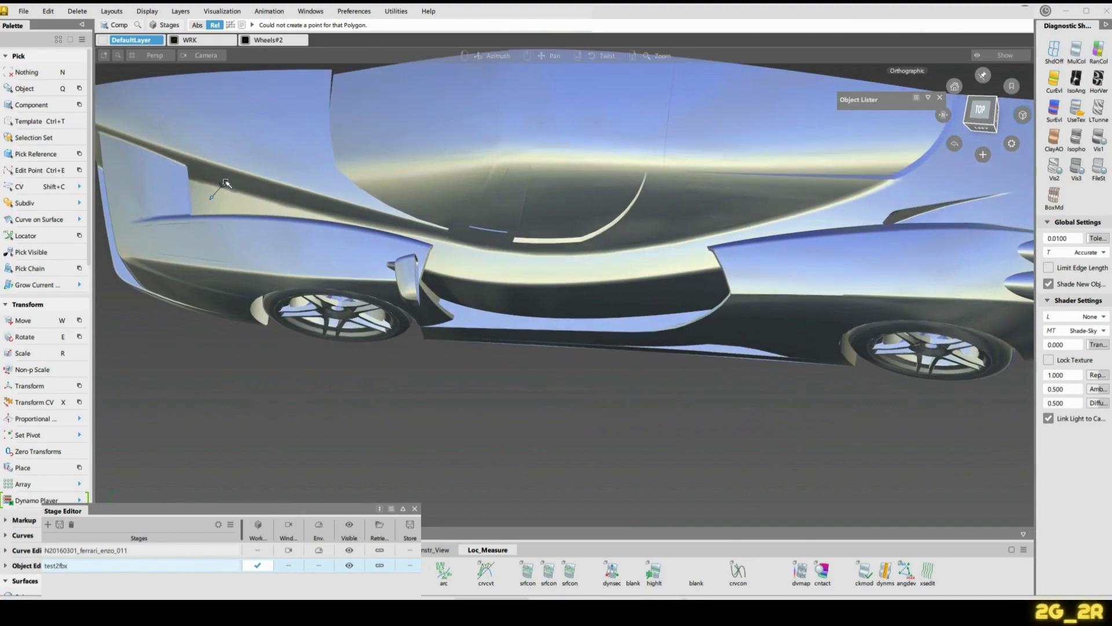
{"action": "left_click_drag", "start_coordinate": [641, 256], "coordinate": [431, 220], "text": "alt+shift"}
{"action": "right_click_drag", "start_coordinate": [440, 200], "coordinate": [663, 189], "text": "alt+shift"}
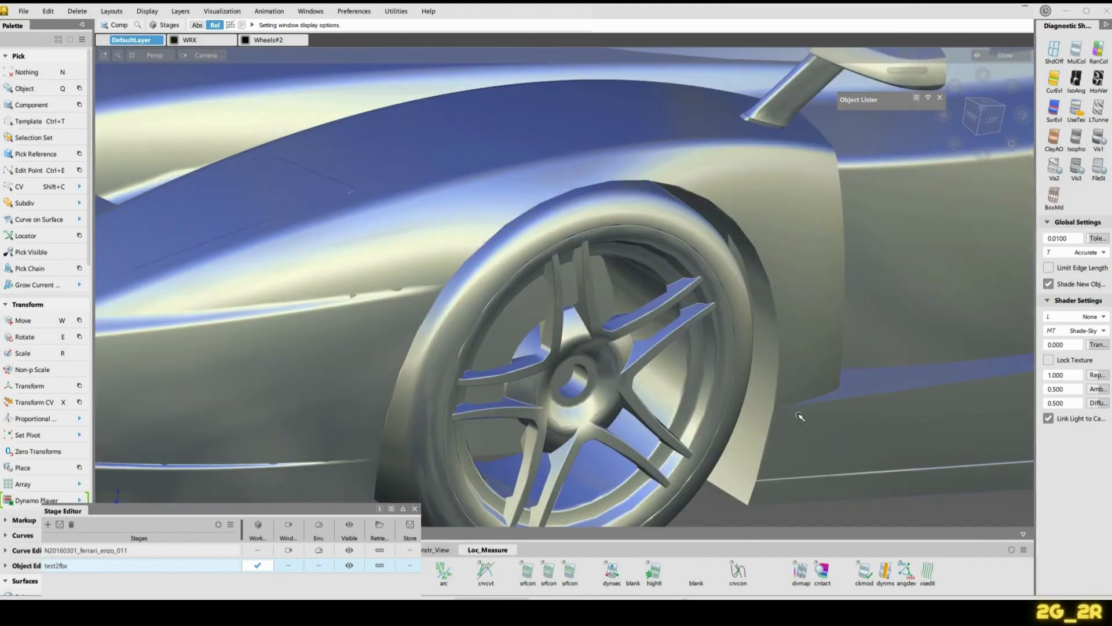
{"action": "left_click_drag", "start_coordinate": [856, 447], "coordinate": [809, 477], "text": "alt+shift"}
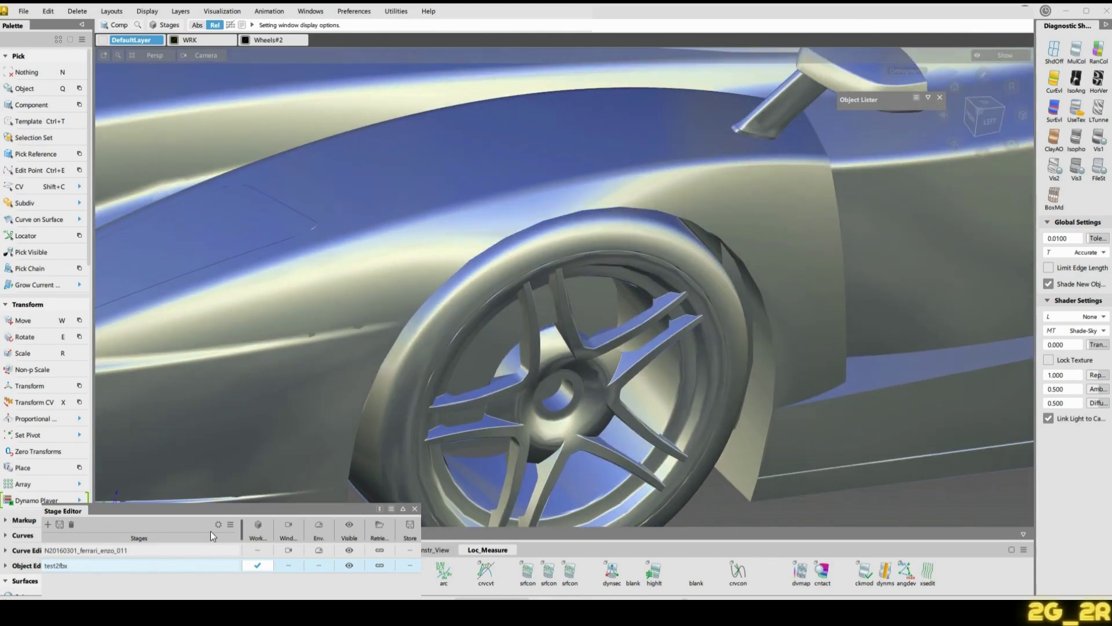
Open the test1fbx file while keeping all existing stages
{"action": "left_click", "coordinate": [23, 11]}
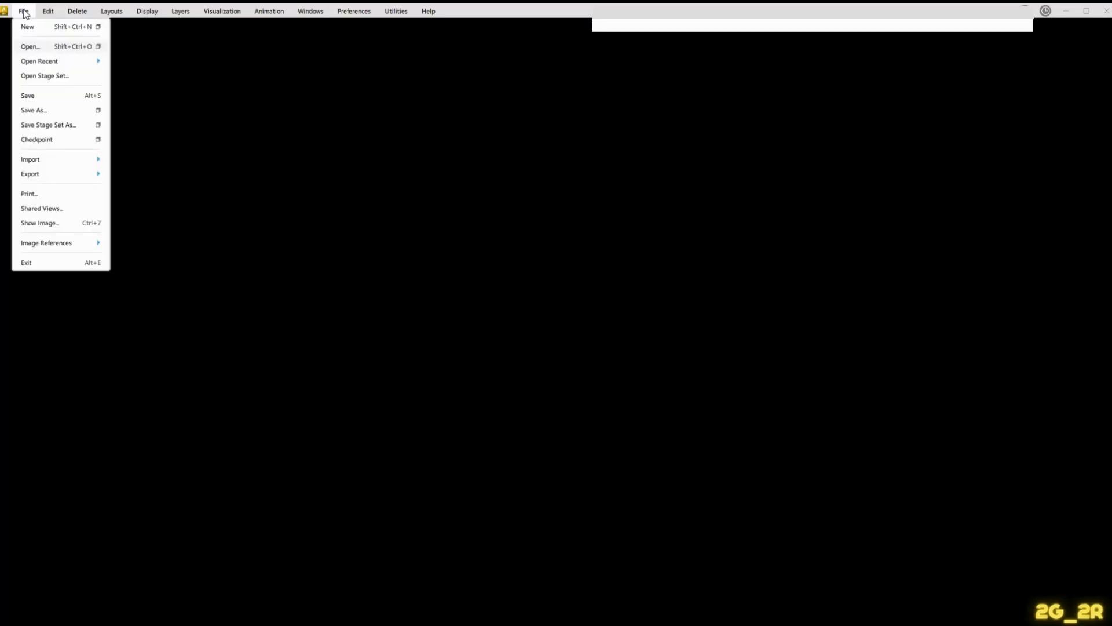
{"action": "left_click", "coordinate": [31, 50]}
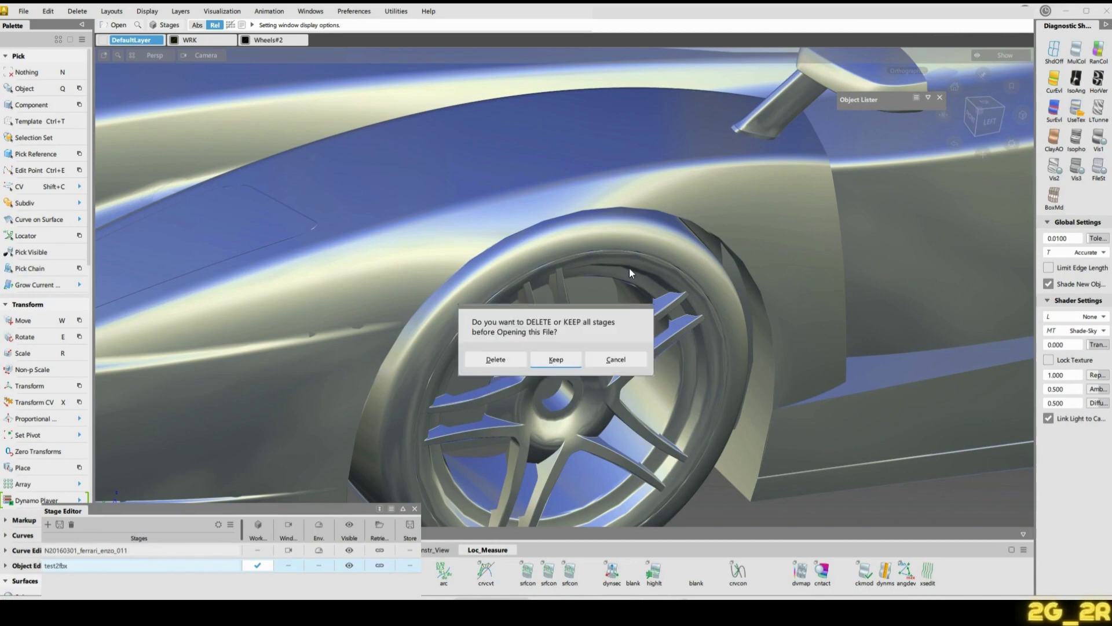
{"action": "left_click", "coordinate": [573, 356]}
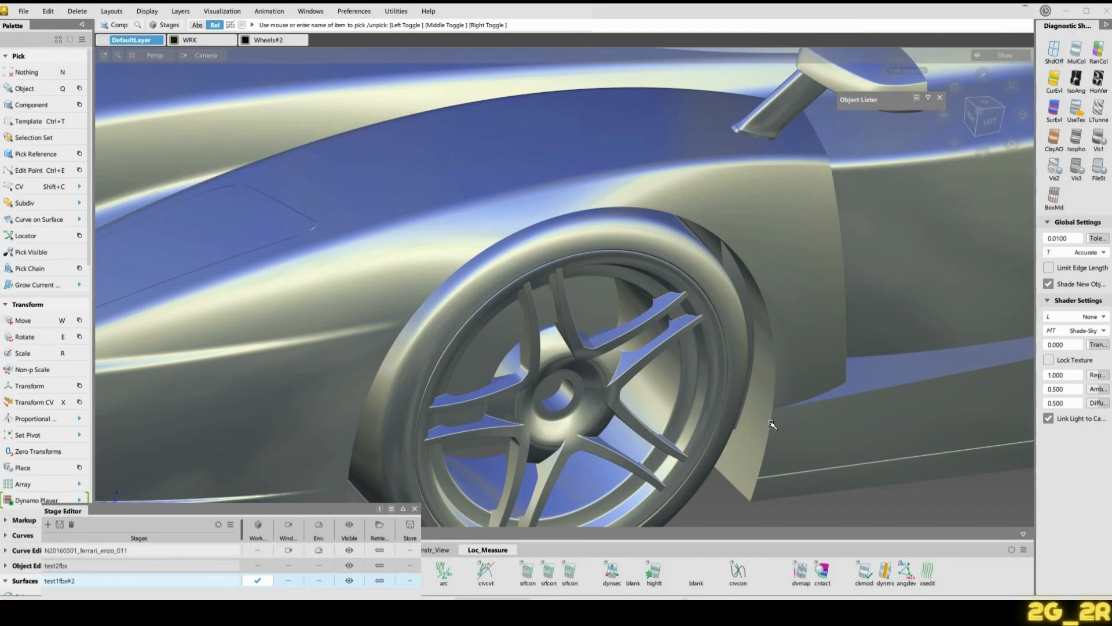
Examine the reopened test1fbx mesh close up around the front wheel, wheel arch and fender
{"action": "key", "text": "shift+alt"}
{"action": "right_click_drag", "start_coordinate": [784, 314], "coordinate": [772, 318], "text": "alt+shift"}
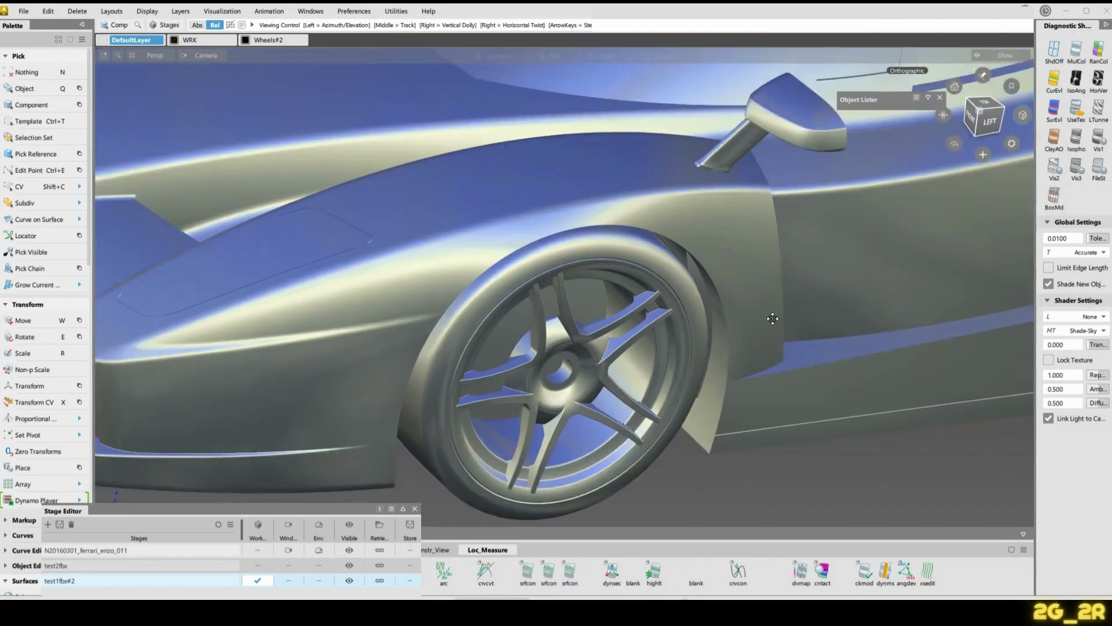
{"action": "middle_click_drag", "start_coordinate": [773, 318], "coordinate": [774, 311], "text": "alt+shift"}
{"action": "left_click", "coordinate": [757, 313], "text": "alt+shift"}
{"action": "middle_click_drag", "start_coordinate": [460, 304], "coordinate": [496, 306], "text": "alt+shift"}
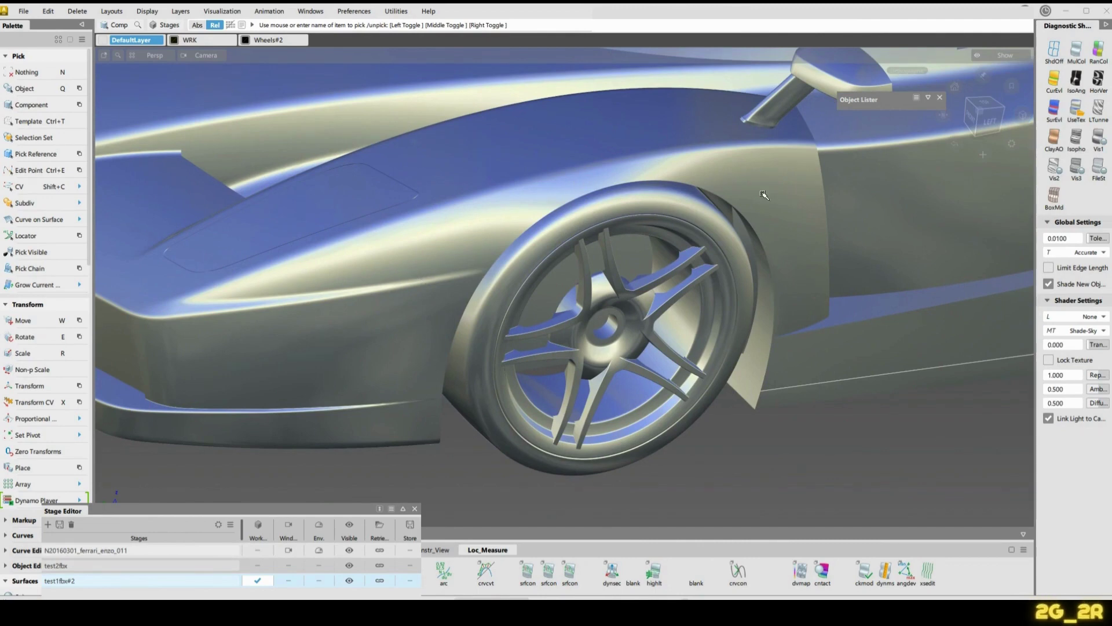
{"action": "key", "text": "shift+alt"}
Examine the reopened test1fbx mesh over the whole body, including the hood, doors, side intake and front bumper
{"action": "left_click_drag", "start_coordinate": [775, 388], "coordinate": [569, 334], "text": "alt+shift"}
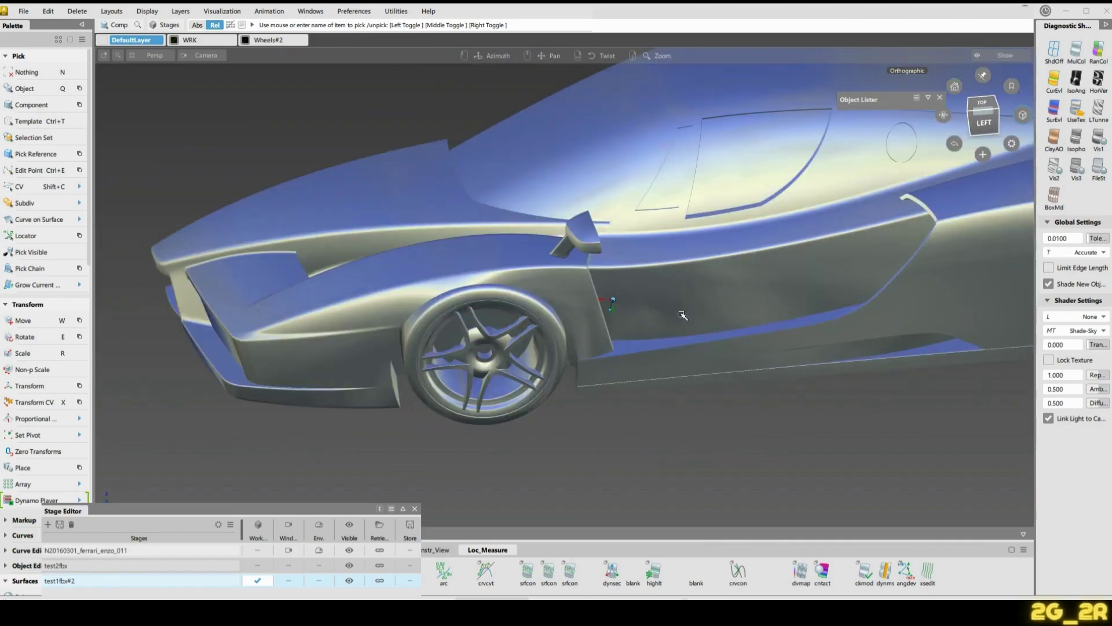
{"action": "middle_click_drag", "start_coordinate": [682, 316], "coordinate": [539, 332], "text": "alt+shift"}
{"action": "left_click_drag", "start_coordinate": [813, 304], "coordinate": [846, 414], "text": "alt+shift"}
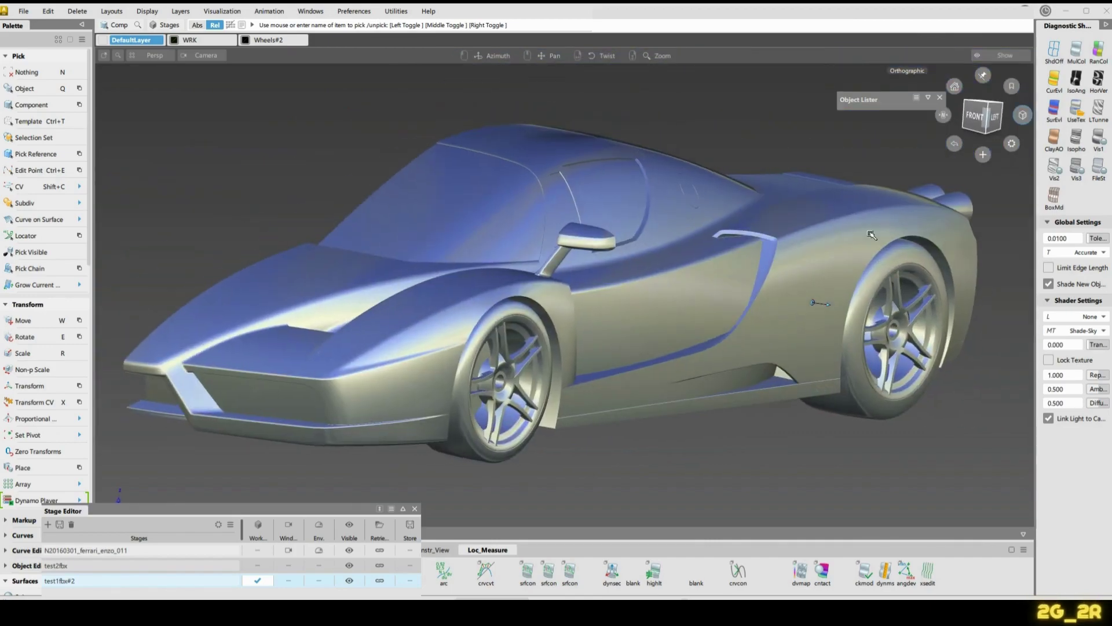
{"action": "left_click_drag", "start_coordinate": [878, 335], "coordinate": [774, 357], "text": "alt+shift"}
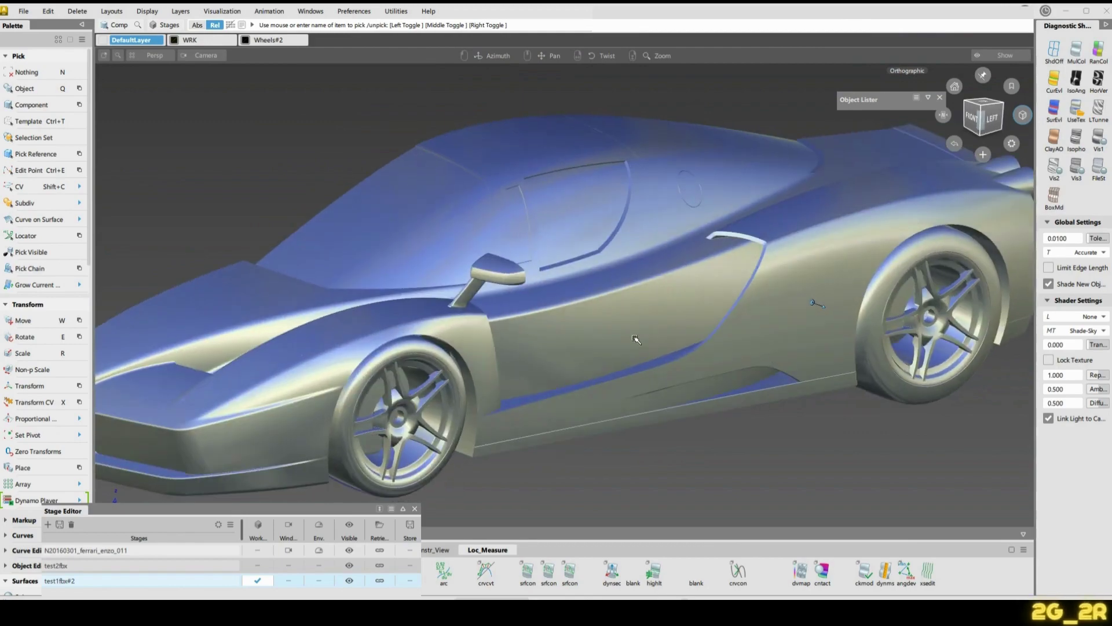
{"action": "left_click_drag", "start_coordinate": [637, 340], "coordinate": [597, 443], "text": "alt+shift"}
{"action": "middle_click_drag", "start_coordinate": [328, 410], "coordinate": [433, 308], "text": "alt+shift"}
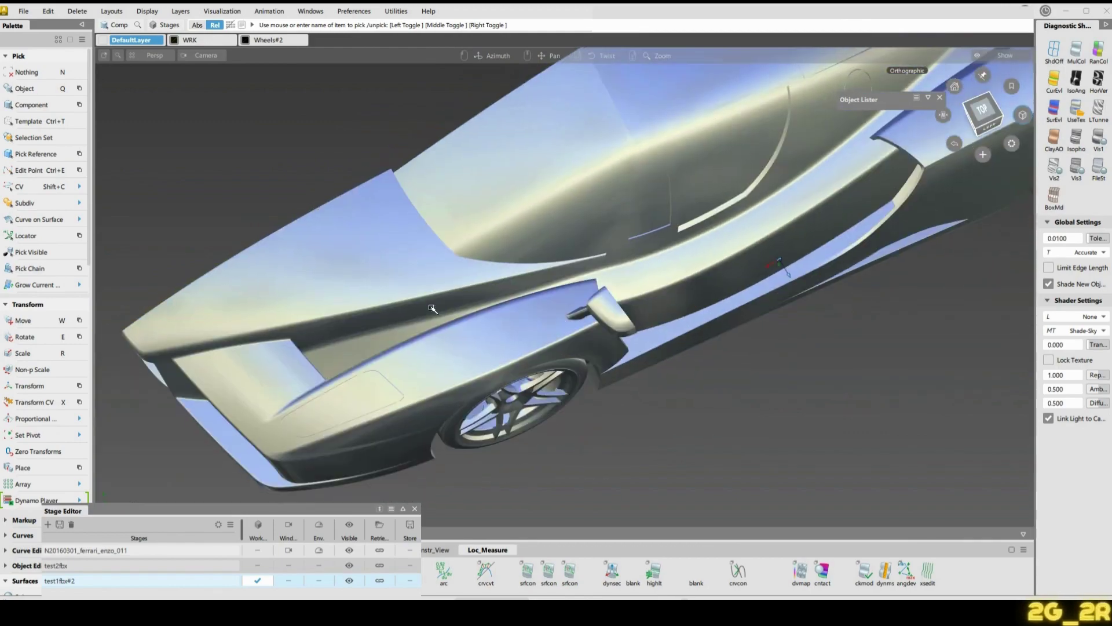
{"action": "left_click_drag", "start_coordinate": [367, 454], "coordinate": [410, 306], "text": "alt+shift"}
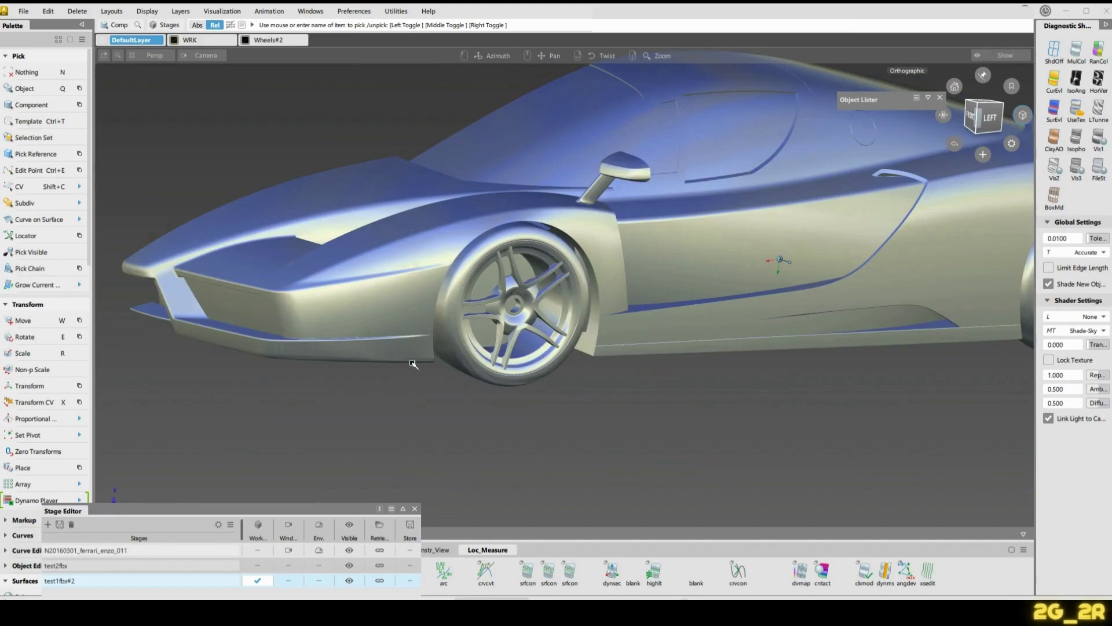
{"action": "left_click_drag", "start_coordinate": [415, 365], "coordinate": [373, 373], "text": "alt+shift"}
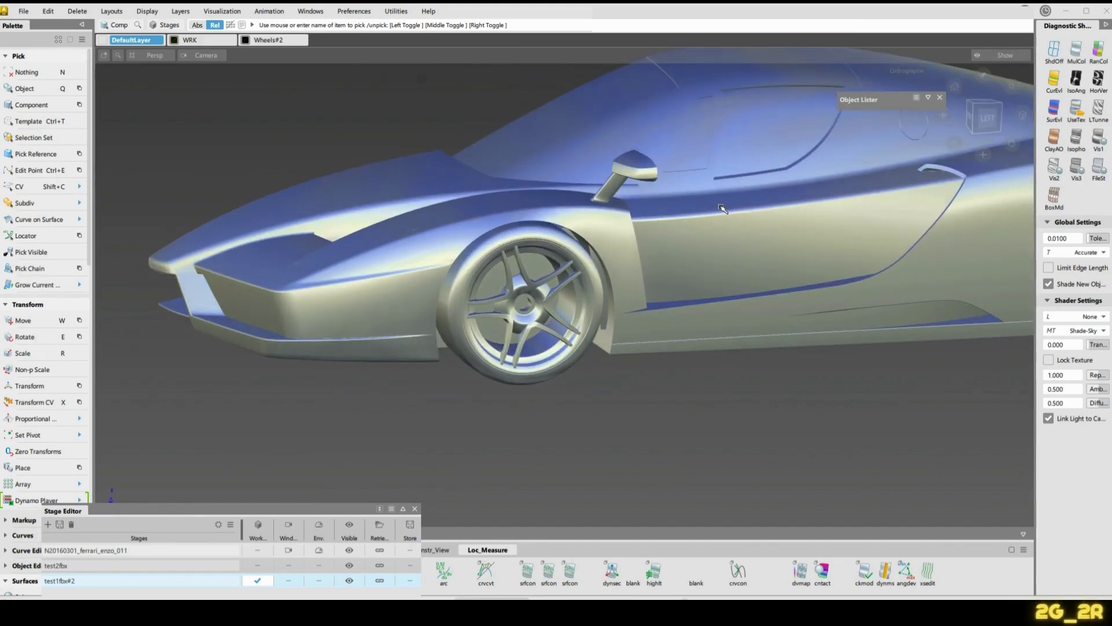
{"action": "middle_click_drag", "start_coordinate": [721, 214], "coordinate": [630, 256], "text": "alt+shift"}
{"action": "left_click_drag", "start_coordinate": [450, 343], "coordinate": [604, 344], "text": "alt+shift"}
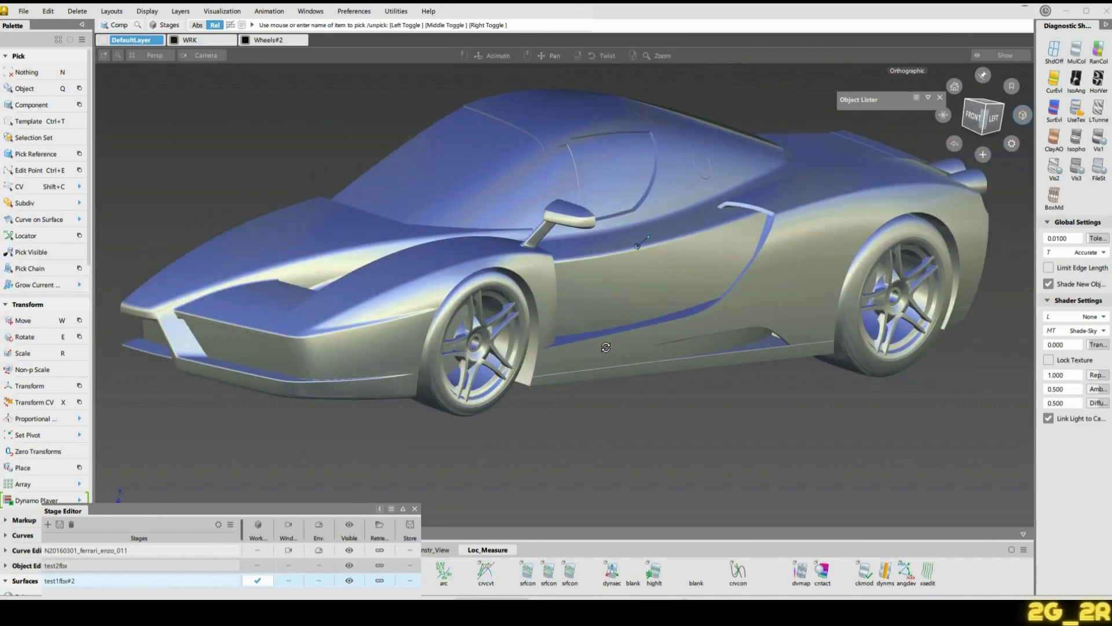
{"action": "middle_click_drag", "start_coordinate": [614, 328], "coordinate": [616, 346], "text": "alt+shift"}
{"action": "left_click_drag", "start_coordinate": [616, 346], "coordinate": [583, 352], "text": "alt+shift"}
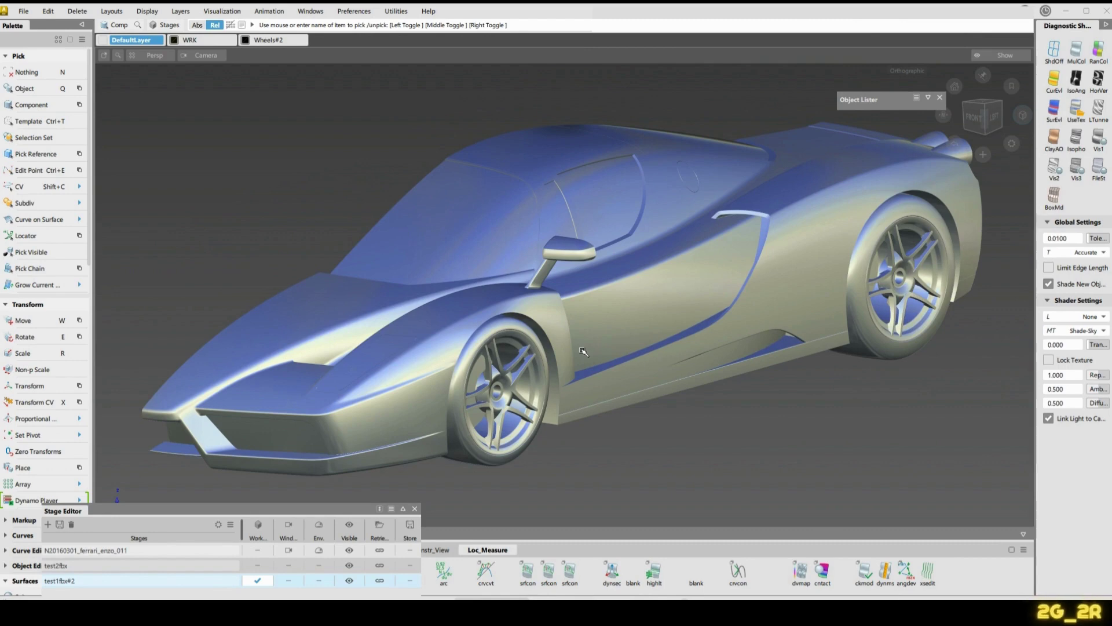
Open the active export options and set the FBX surface tessellator to Accurate
{"action": "left_click", "coordinate": [23, 11]}
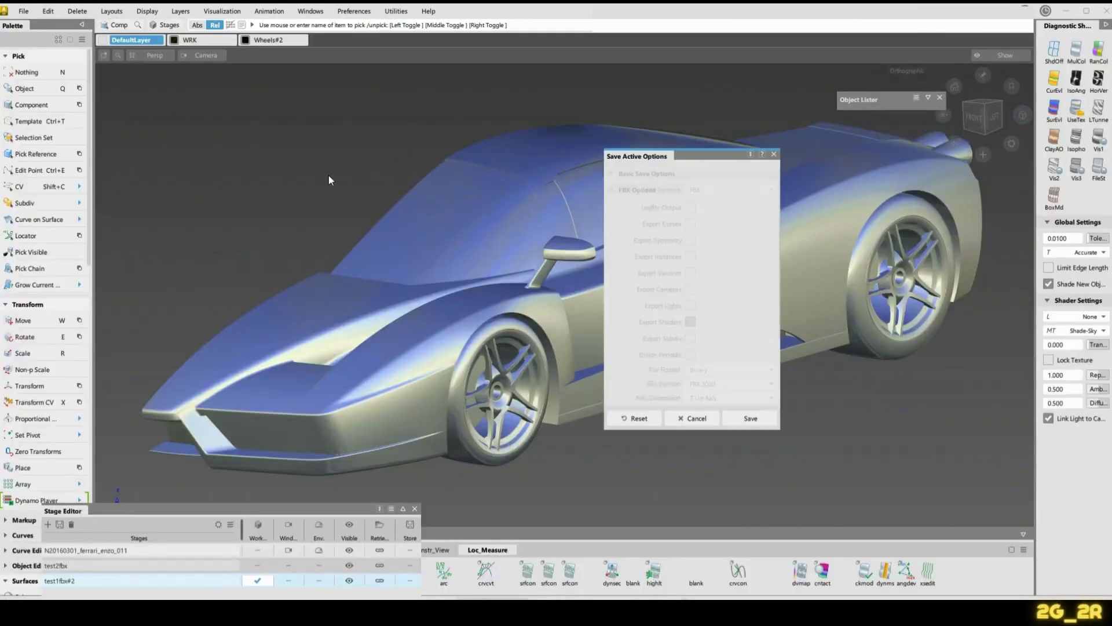
{"action": "scroll", "coordinate": [740, 360], "scroll_direction": "down", "scroll_amount": 1}
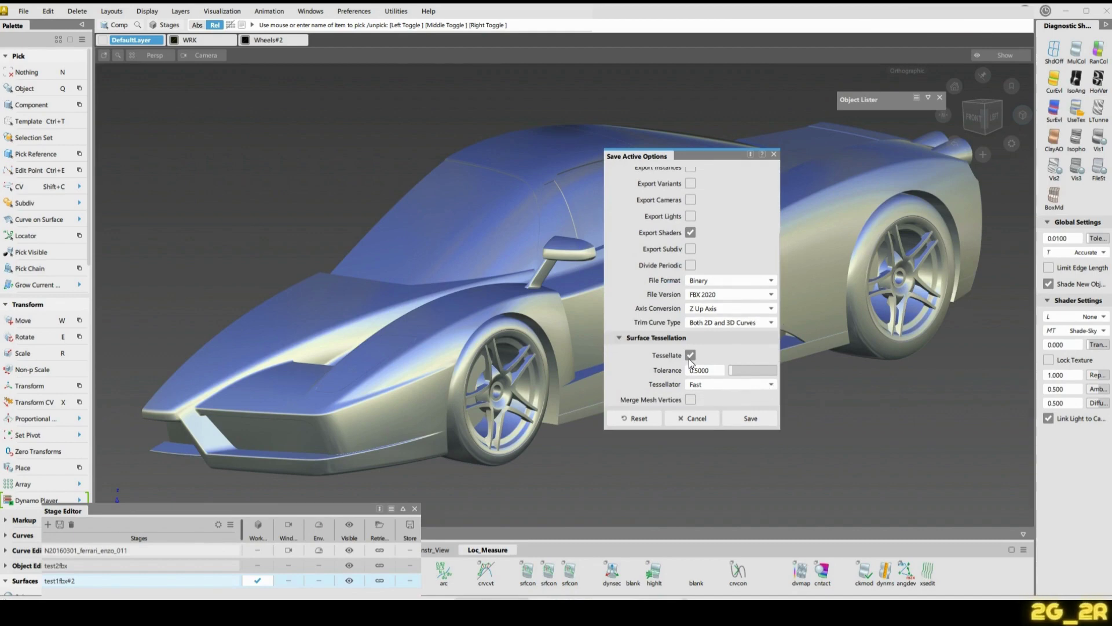
{"action": "left_click", "coordinate": [737, 383]}
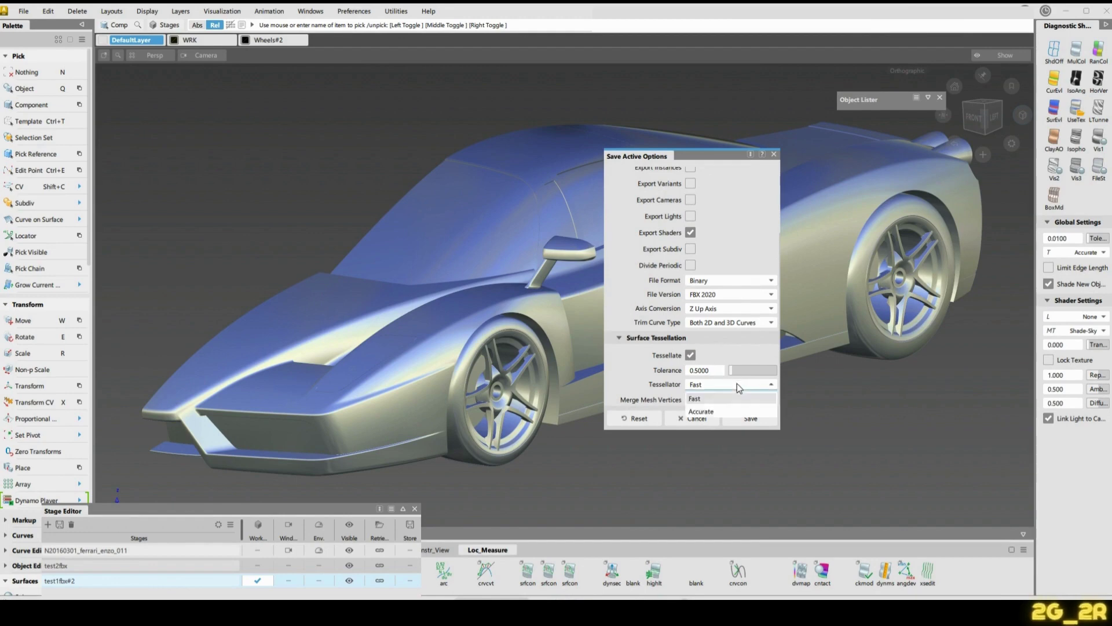
{"action": "left_click", "coordinate": [717, 417]}
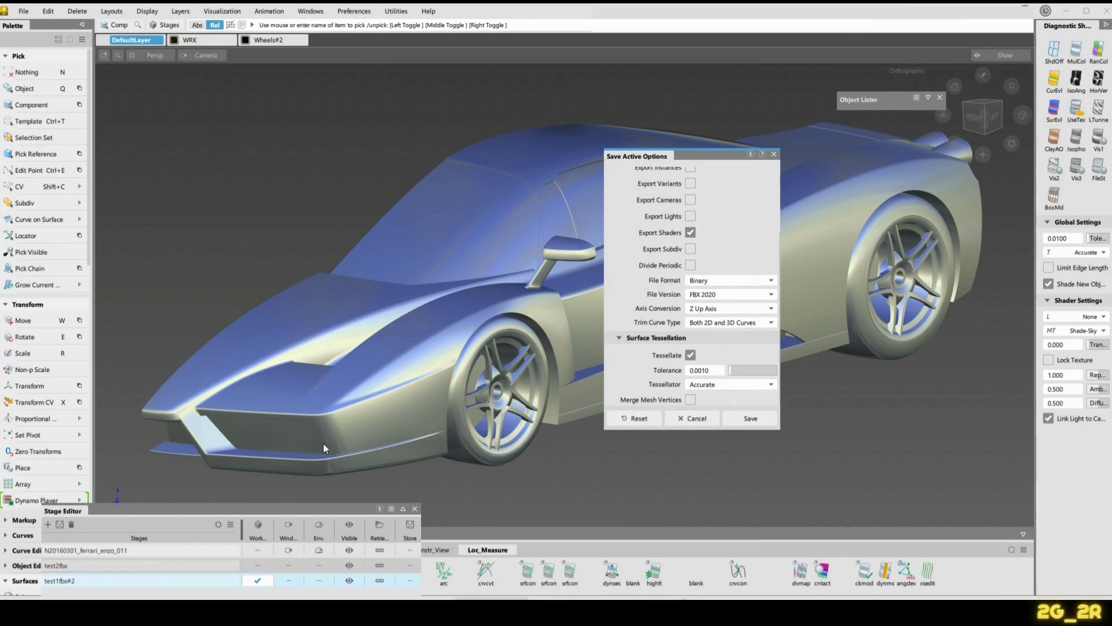